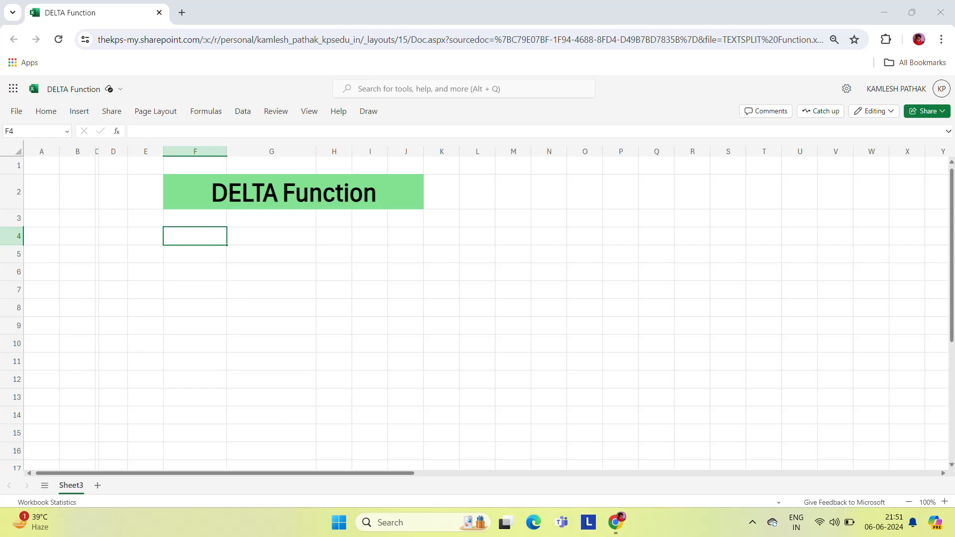
Step: Enter the values 120, -50, 30 and 500 in cells F4 through F7
left_click(266, 244)
left_click(187, 240)
type("120")
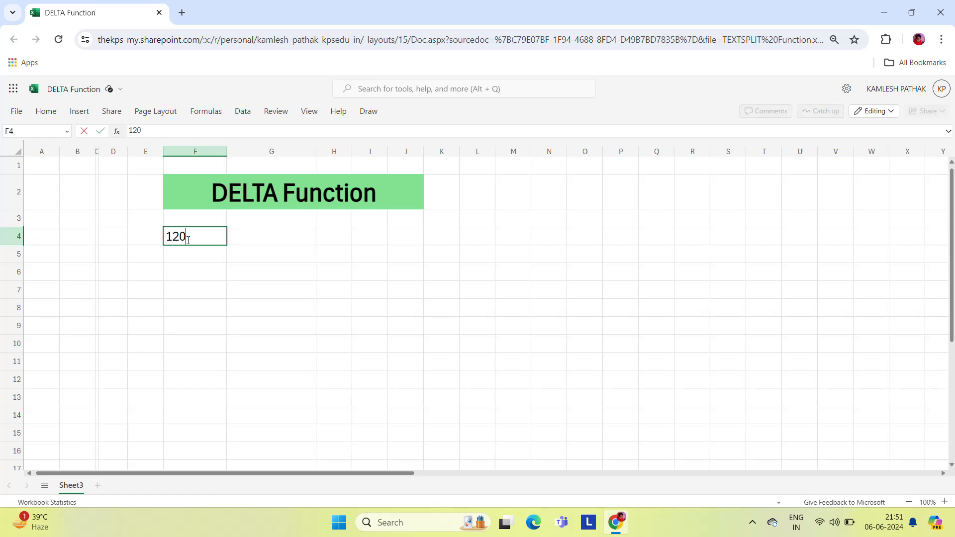
key("Return")
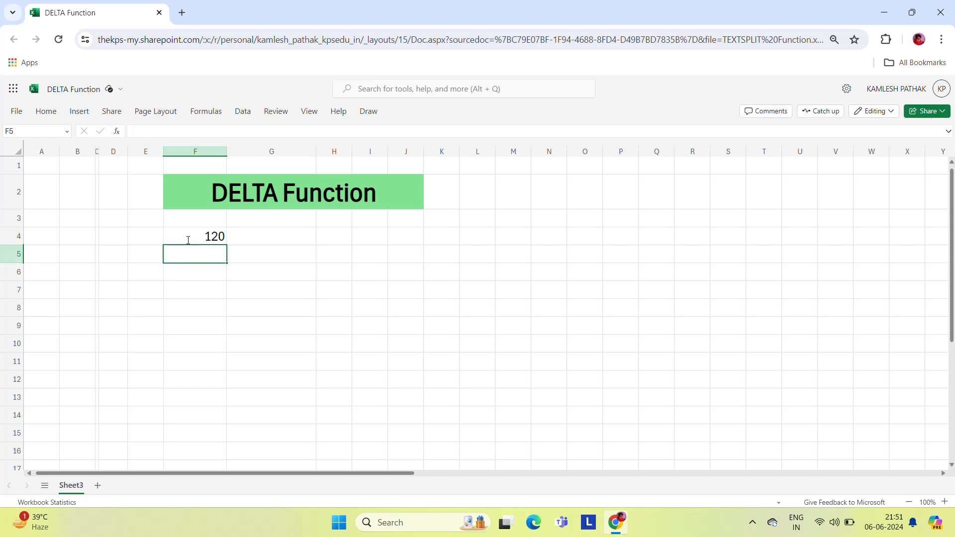
type("-50")
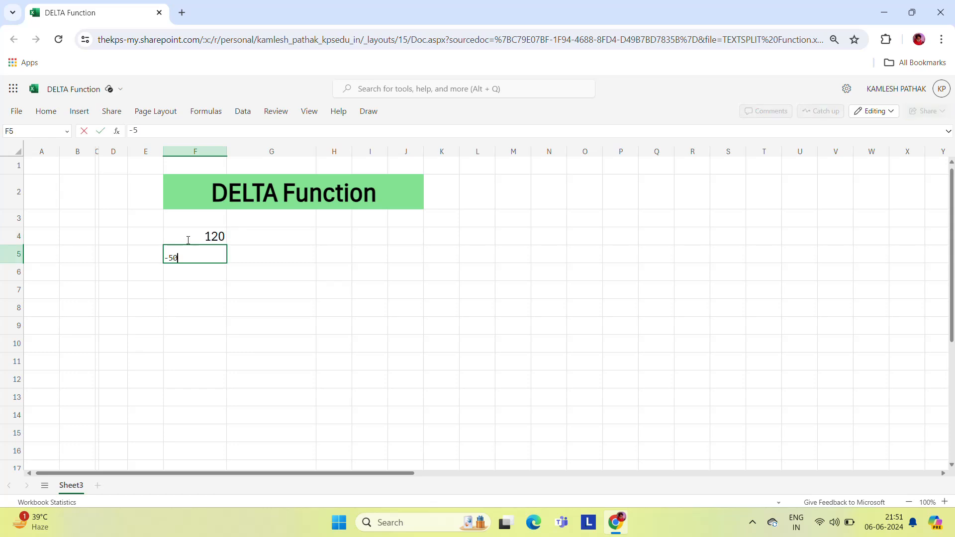
key("Return")
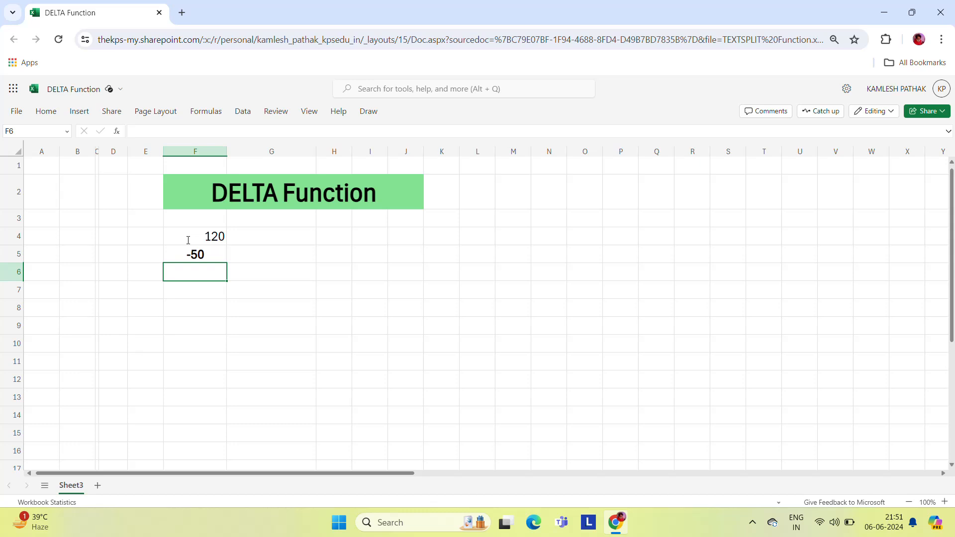
type("30")
key("Return")
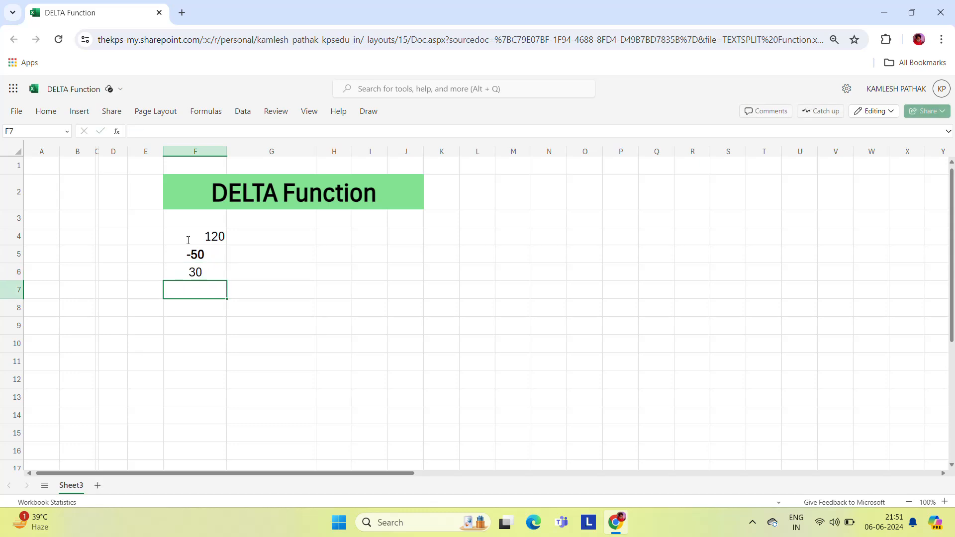
type("500")
key("Return")
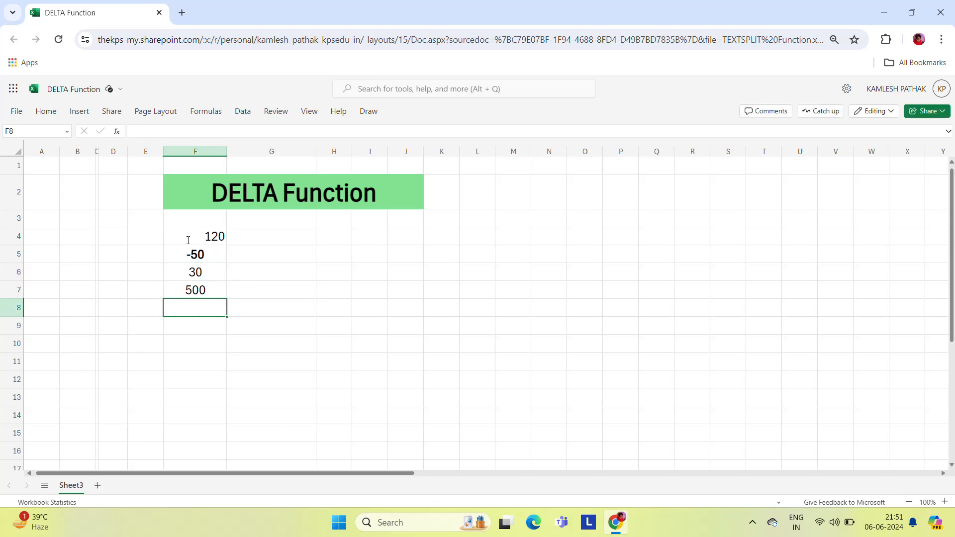
Step: Continue the number list with 800, 900, -20 and 20 in cells F8 through F11
type("800")
key("Return")
type("900")
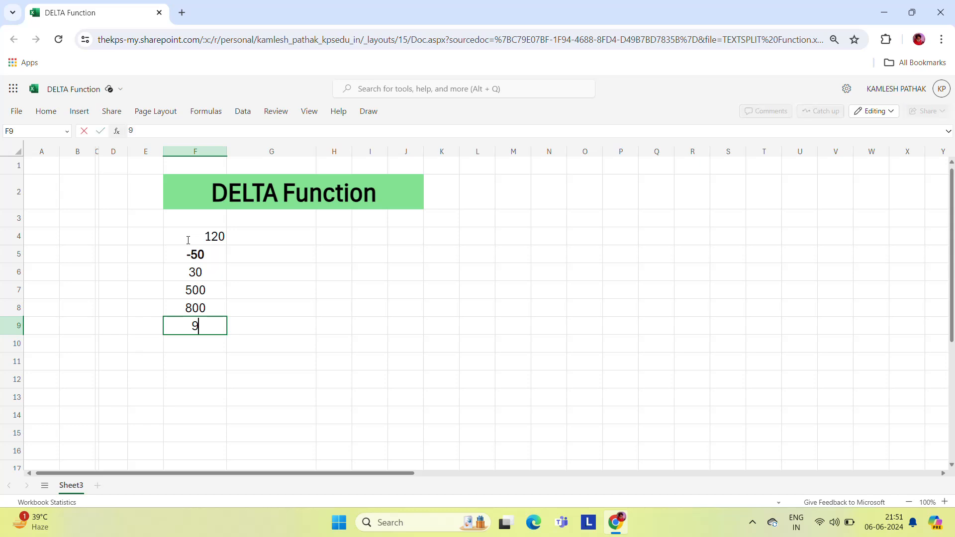
key("Return")
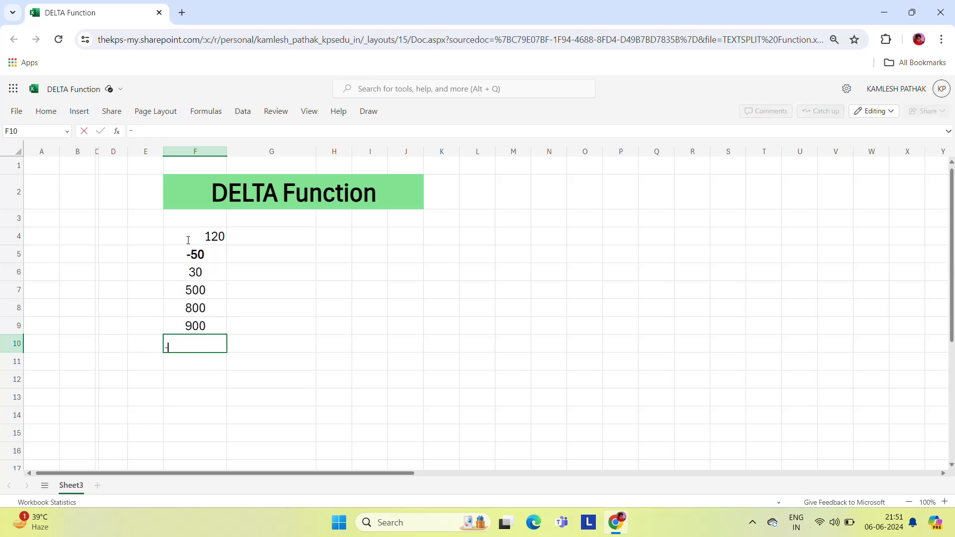
type("-20")
key("Return")
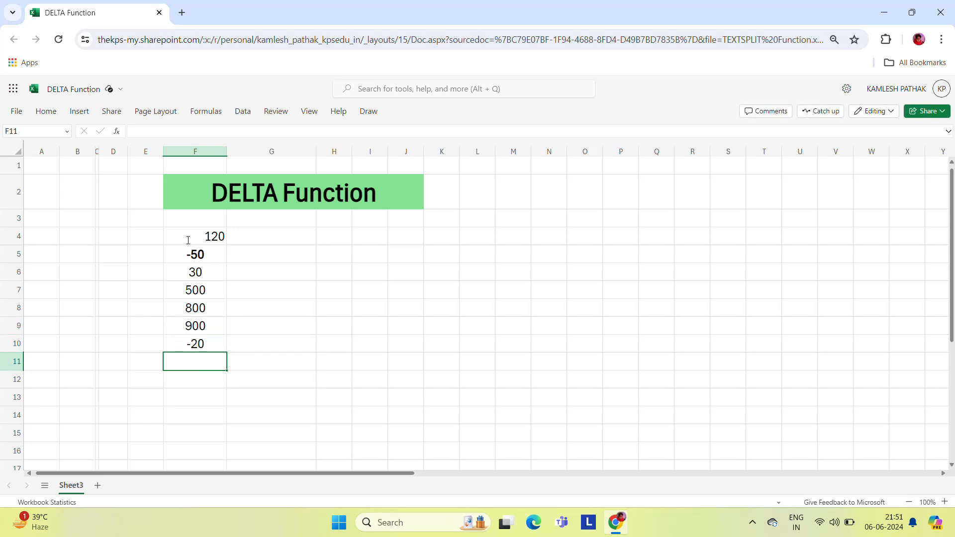
type("20")
key("Return")
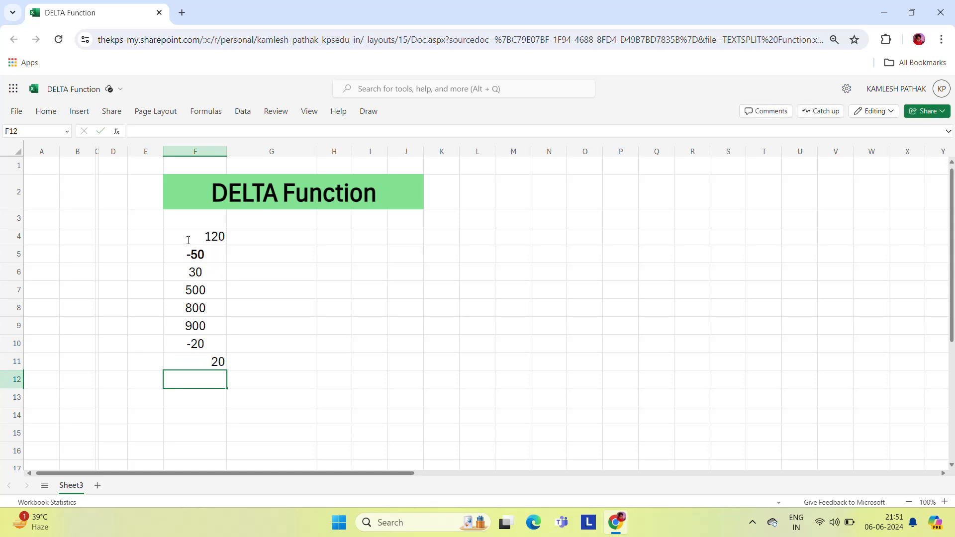
Step: Center the numbers in F4:F11 and remove the bold formatting from them
key("Up")
key("Up")
key("Up")
key("Up")
key("Up")
key("Up")
key("Up")
key("Up")
key("shift+Down")
key("shift+Down")
key("shift+Down")
key("shift+Down")
key("shift+Down")
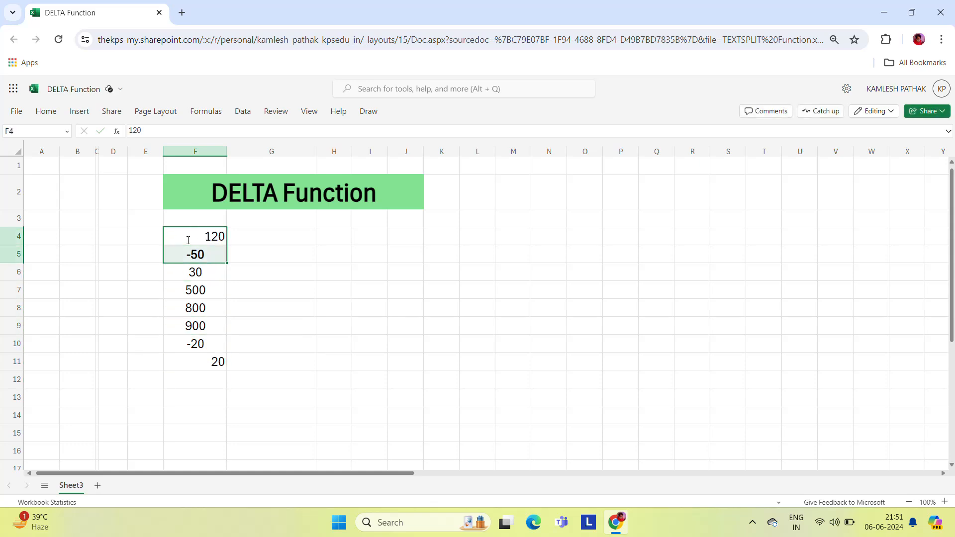
key("shift+Down")
key("shift+Down")
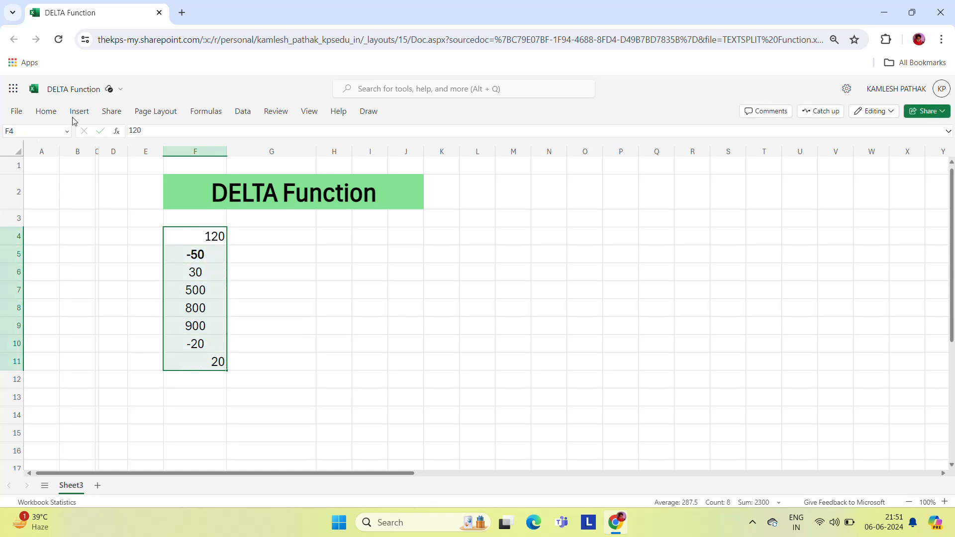
left_click(67, 119)
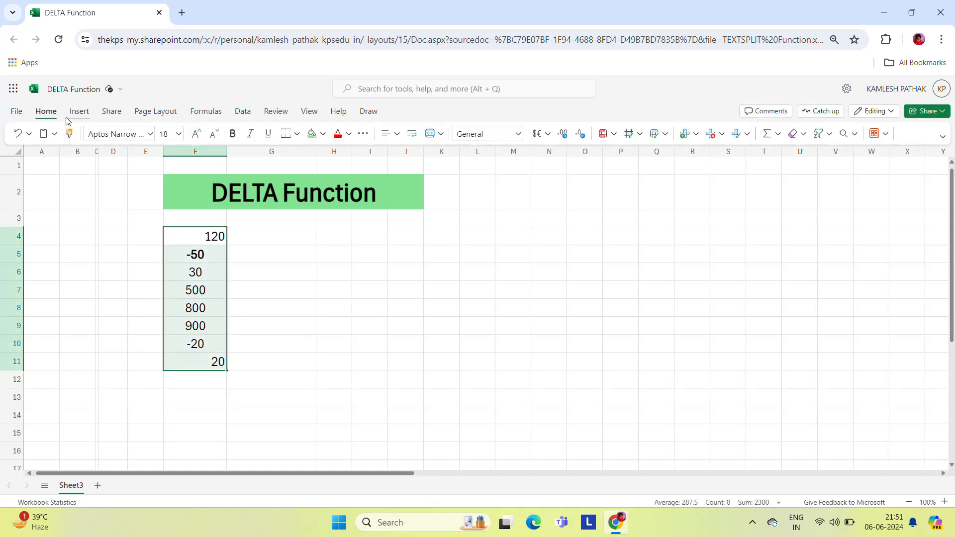
left_click(397, 134)
left_click(414, 175)
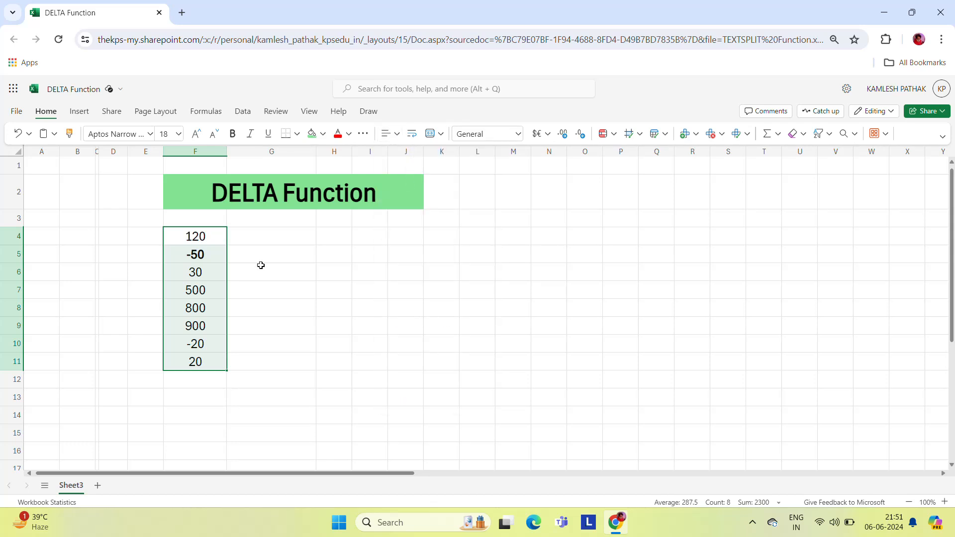
key("ctrl+b")
key("ctrl+b")
Step: Copy the numbers in F4:F11 into the adjacent column, starting at G4
left_click(258, 227)
key("Left")
key("ctrl+shift+Down")
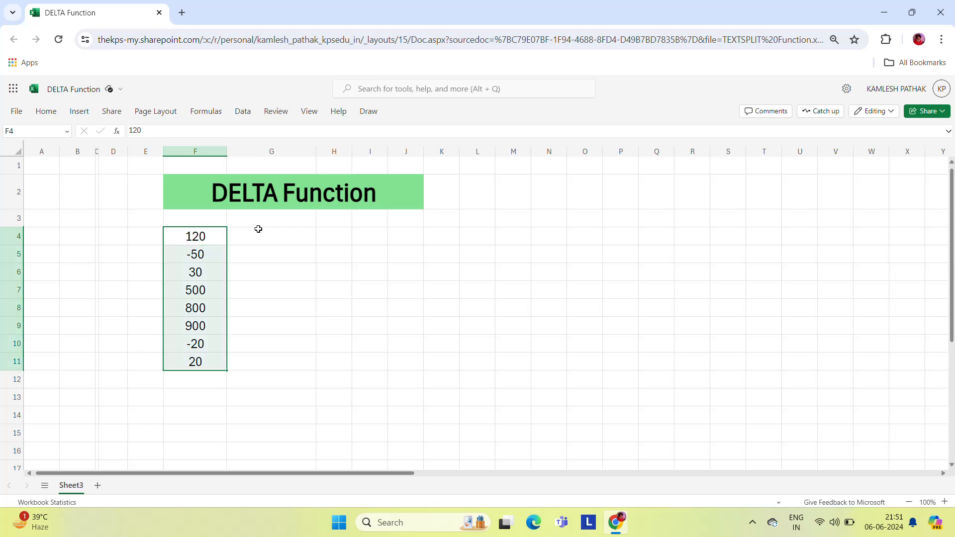
key("ctrl+c")
left_click(257, 228)
key("ctrl+v")
left_click(257, 228)
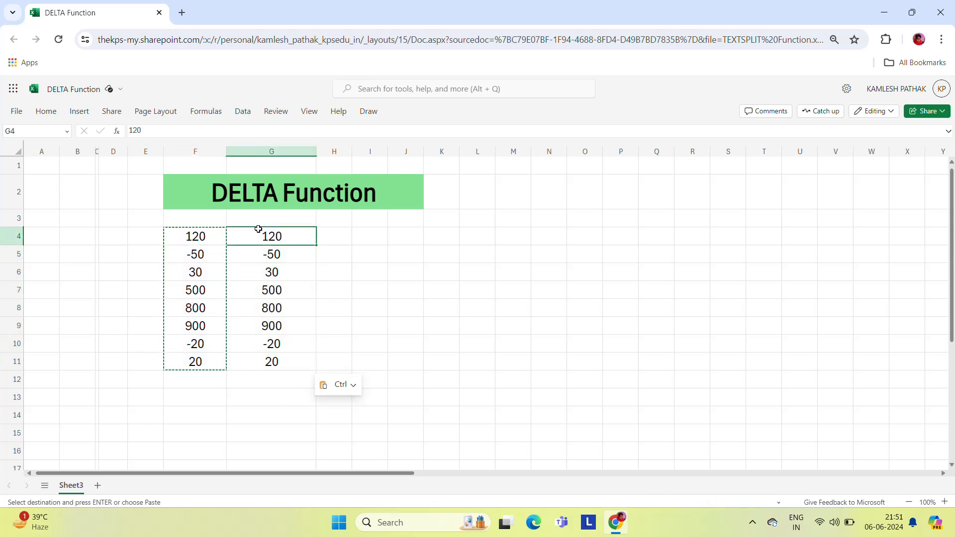
key("Escape")
Step: Change the copied values to -40 in G5 and -30 in G6
key("Down")
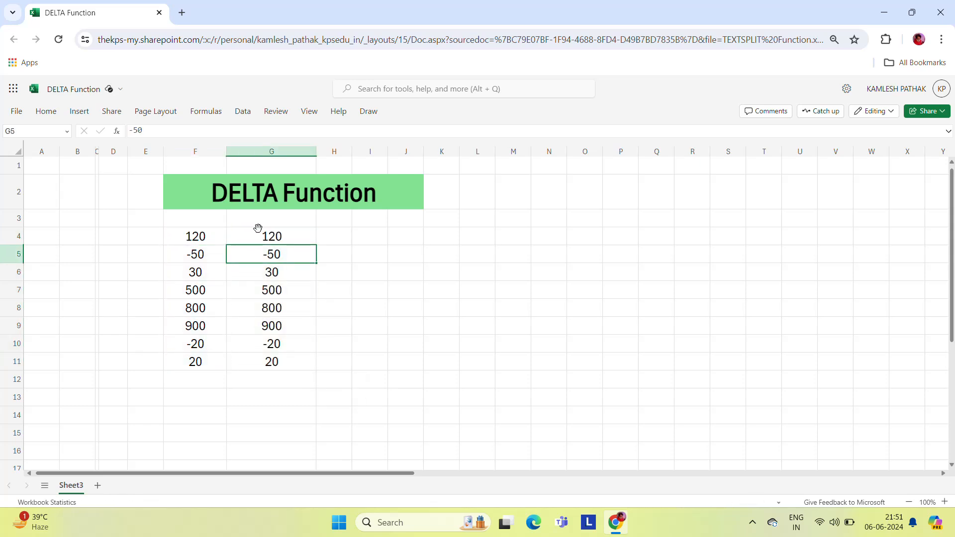
key("BackSpace")
type("-40")
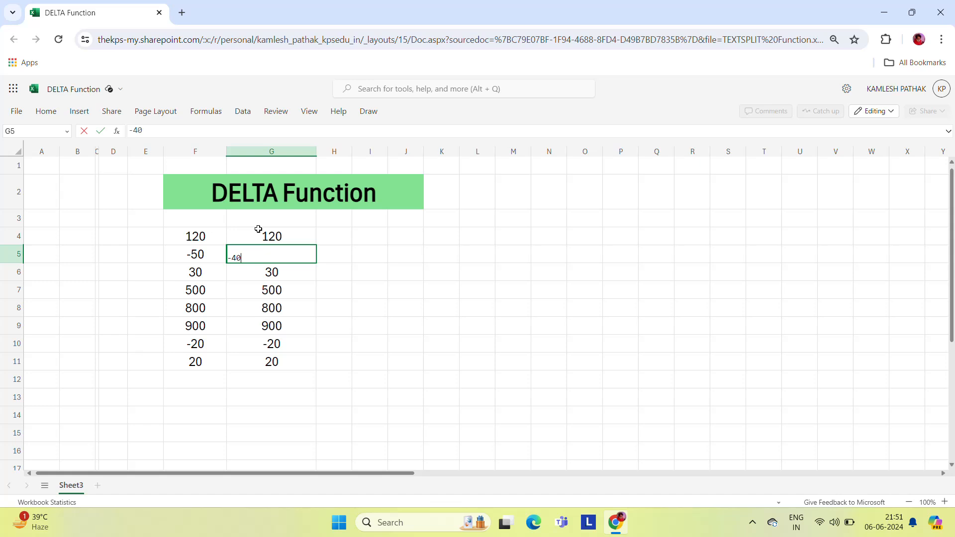
key("Return")
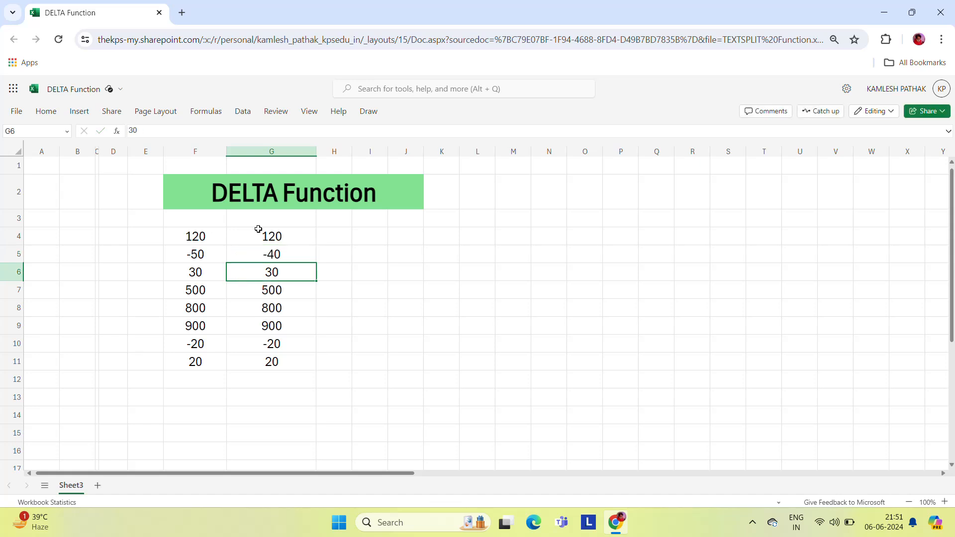
key("BackSpace")
type("-30")
key("Return")
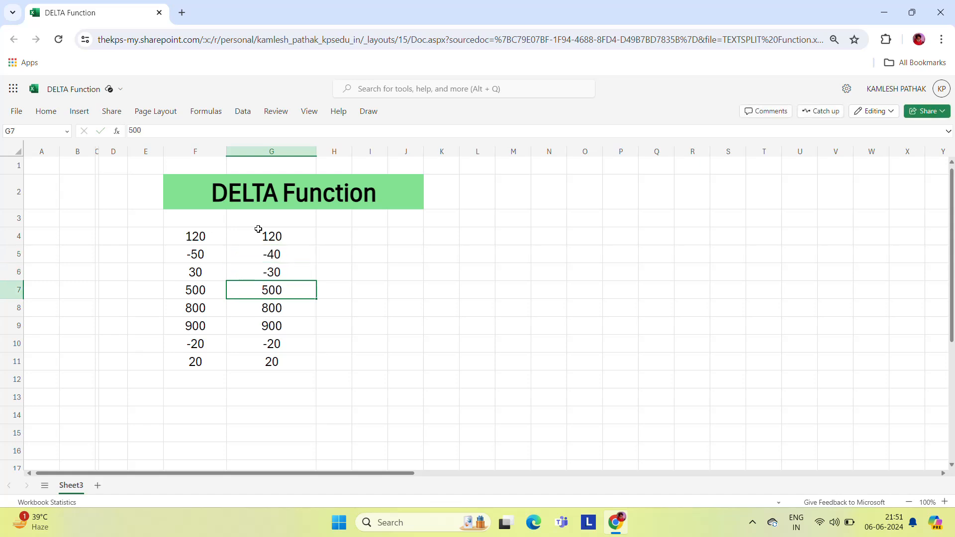
Step: Change the copied values to -750 in G8 and -30 in G11
key("Down")
key("BackSpace")
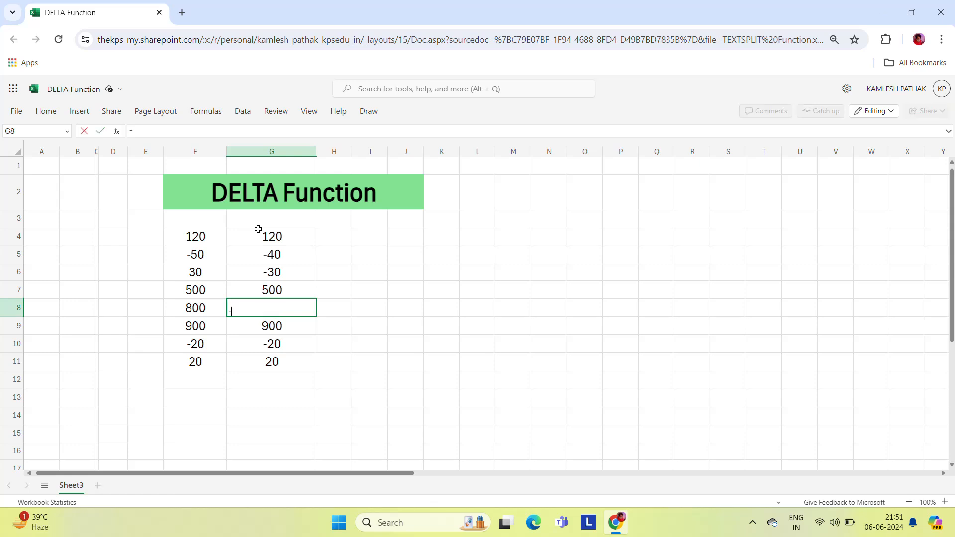
type("-750")
key("Return")
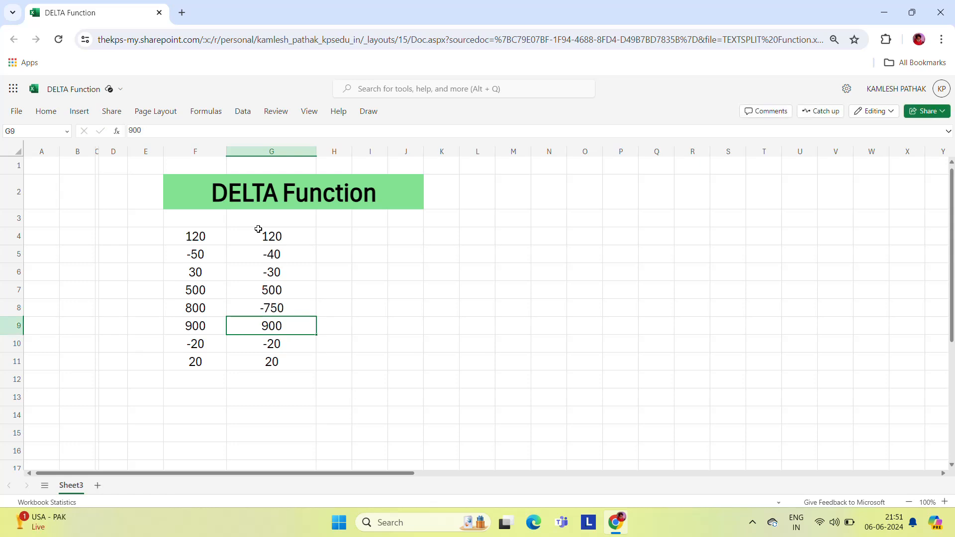
key("Down")
key("Down")
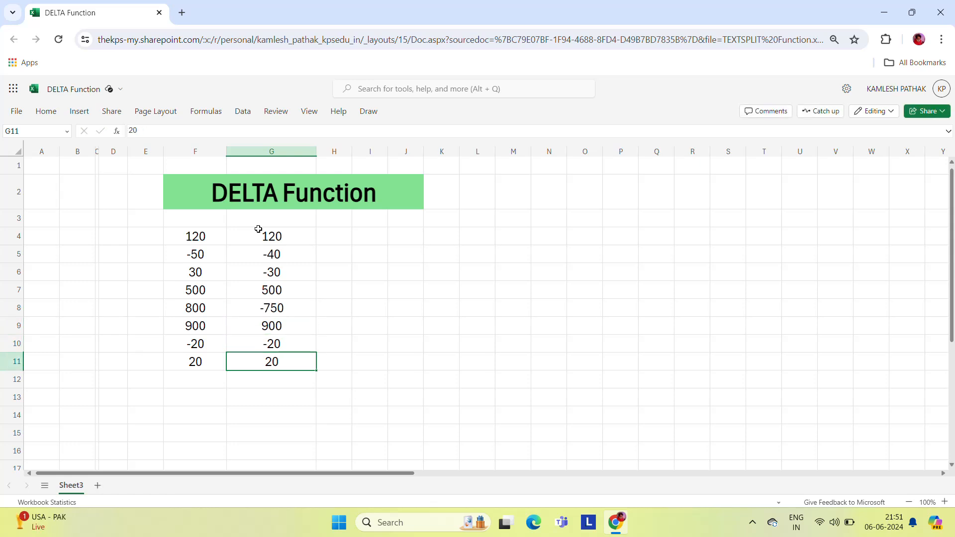
key("BackSpace")
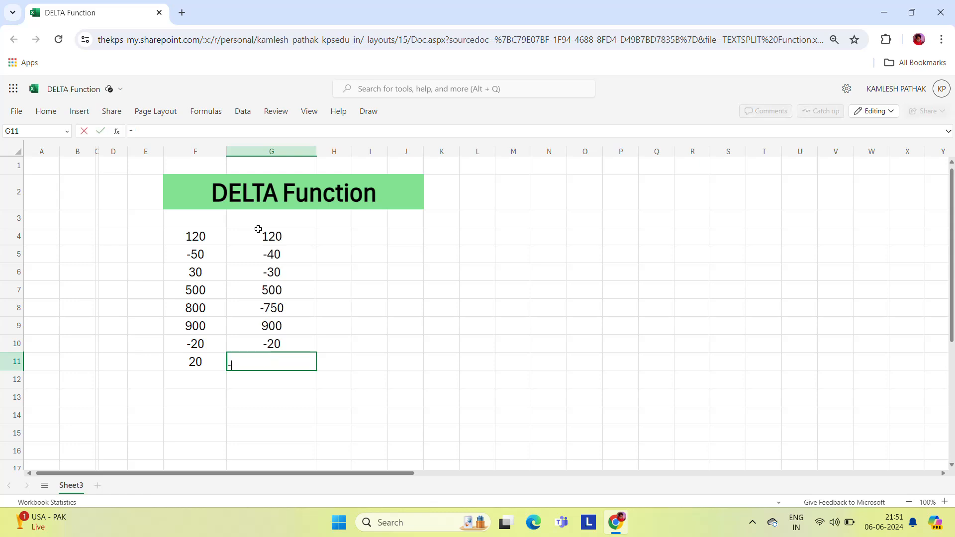
type("-30")
key("Return")
Step: Enter the formula =DELTA(F4,G4) in H4 to test whether the first pair of numbers is equal
key("Up")
key("Up")
key("Up")
key("Up")
key("Up")
key("Up")
key("Up")
key("Up")
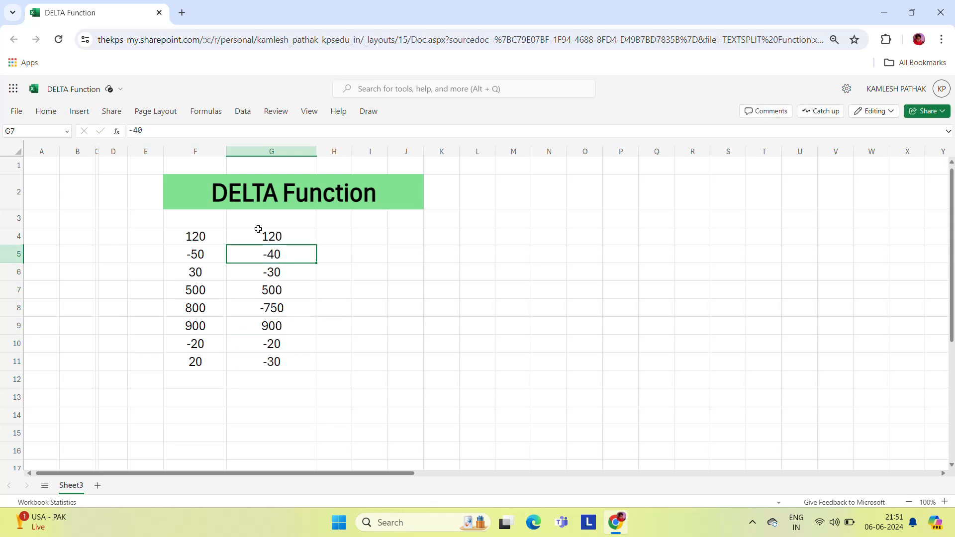
key("Left")
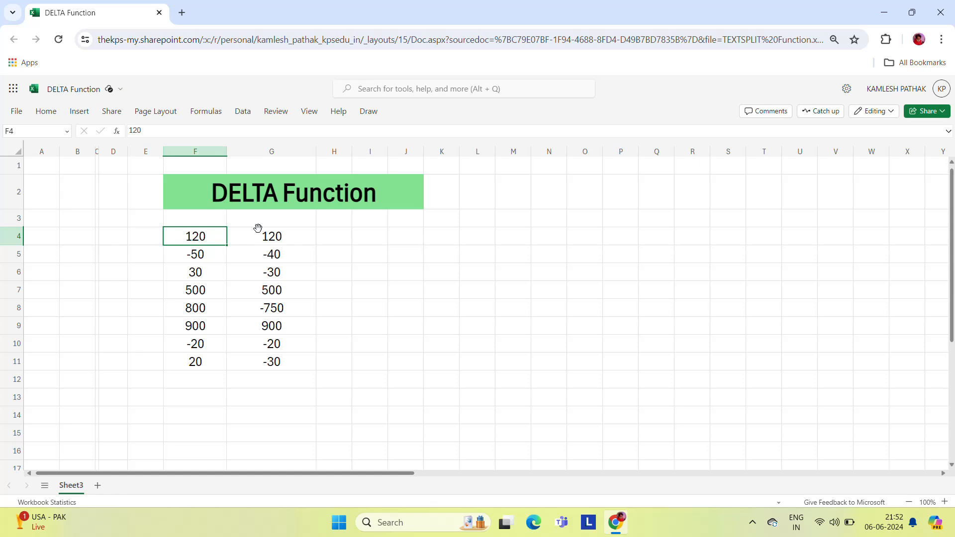
key("Right")
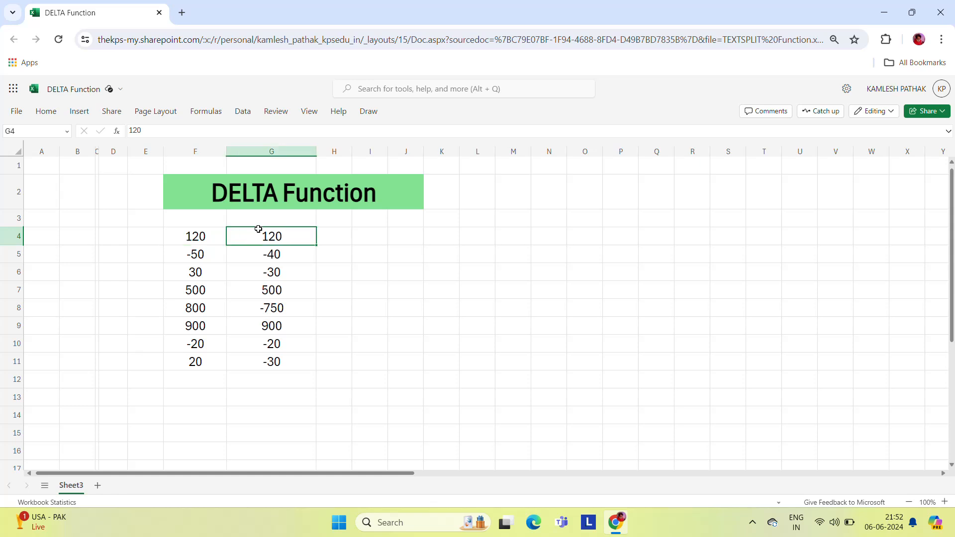
key("Right")
key("Right")
key("Left")
type("=de")
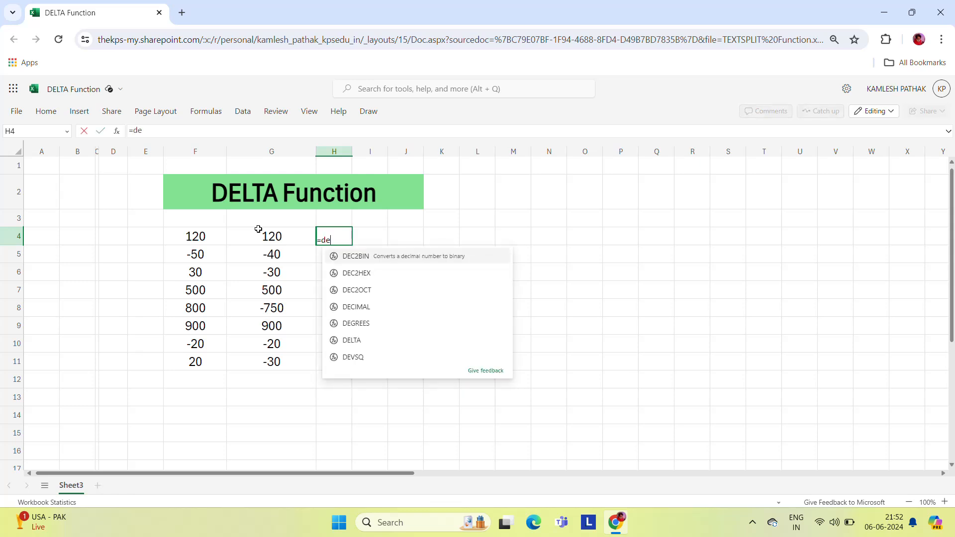
key("Down")
key("Down")
key("Down")
key("Down")
key("Down")
key("Down")
key("Up")
key("Tab")
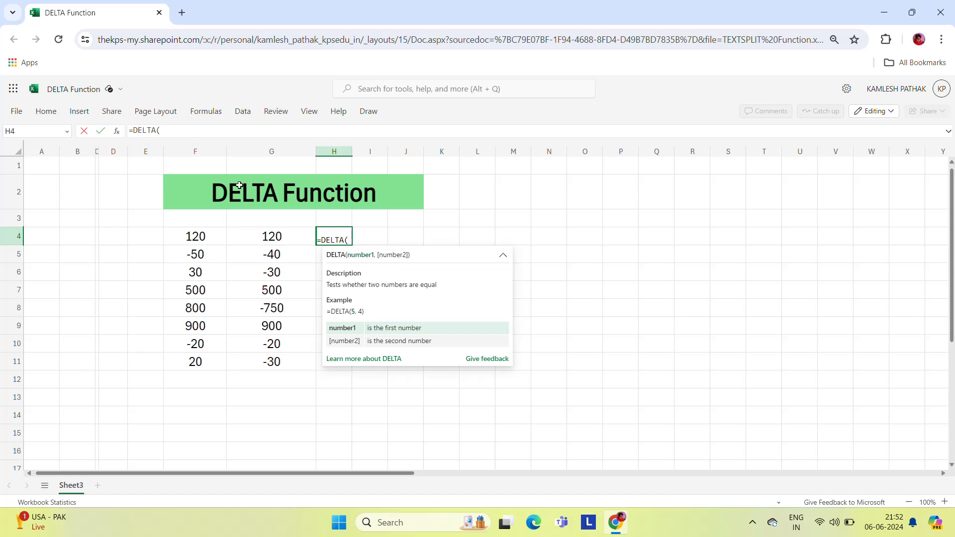
left_click(204, 239)
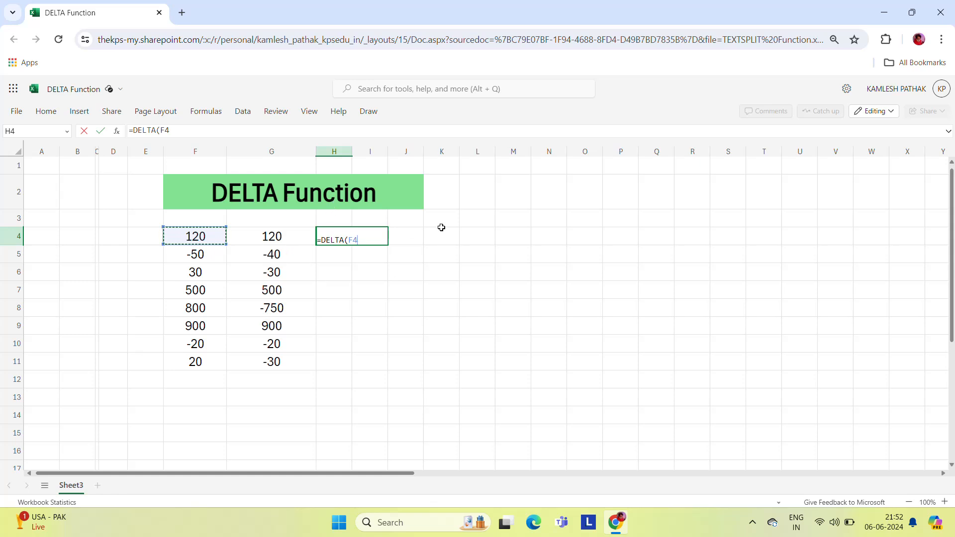
type(",")
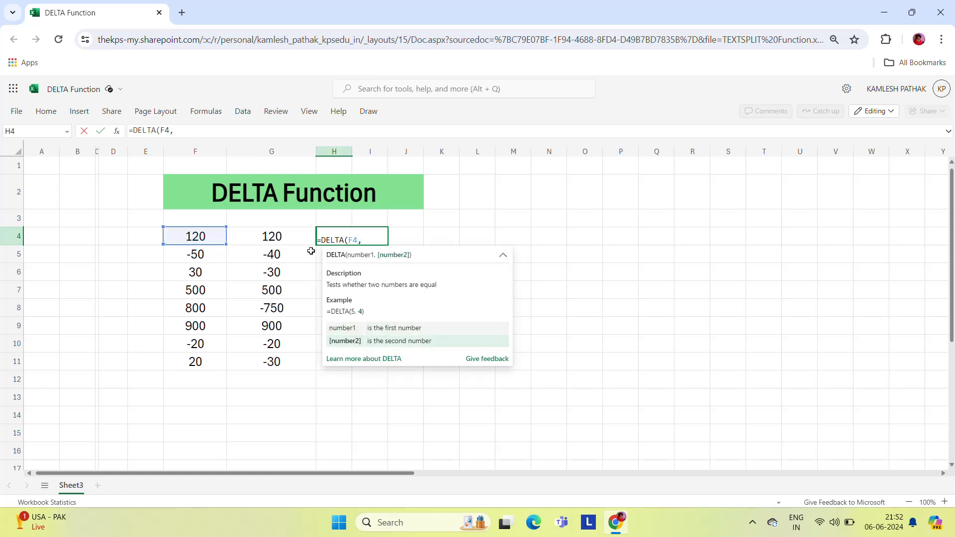
left_click(277, 235)
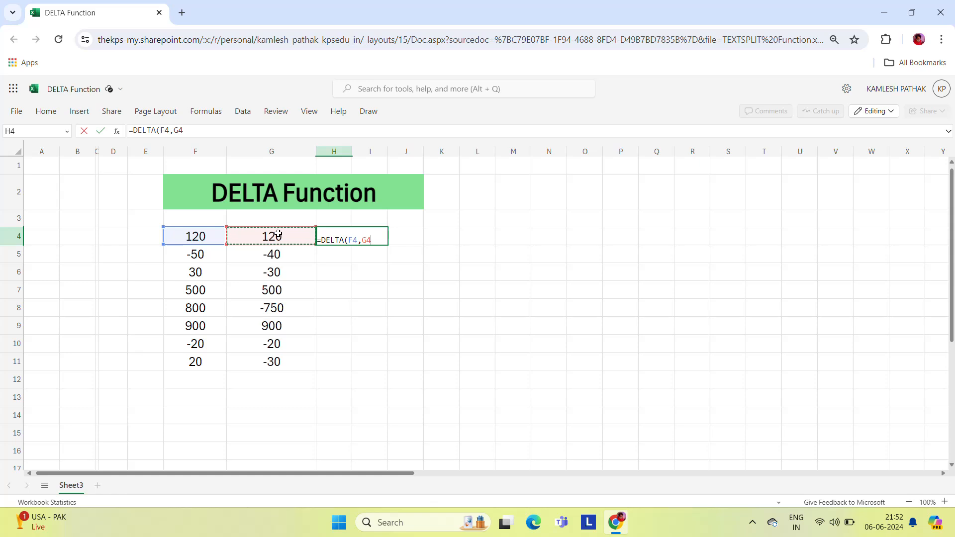
key("Return")
key("Up")
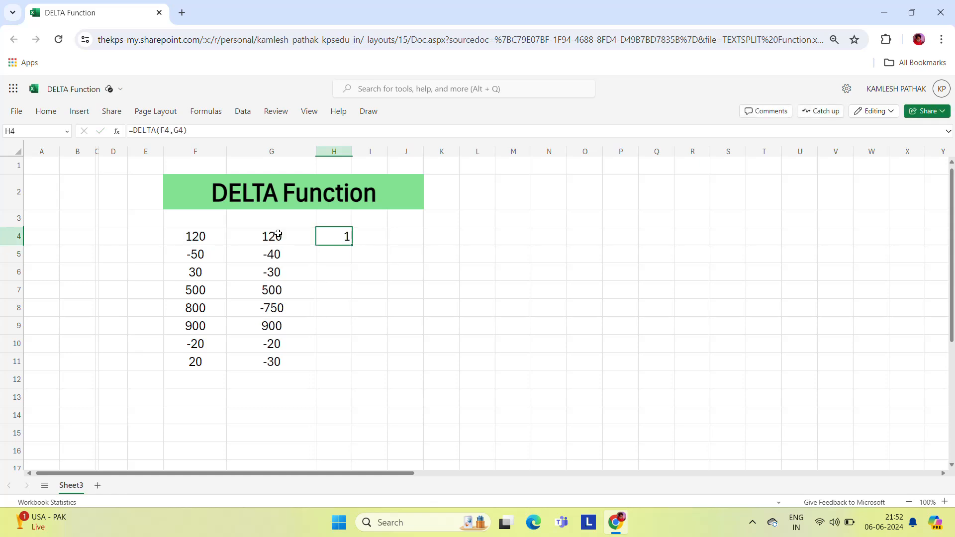
Step: Copy the DELTA formula from H4 to the whole range H4:H11 to compare every pair
key("ctrl+c")
key("Left")
key("ctrl+Down")
key("Right")
key("ctrl+shift+Up")
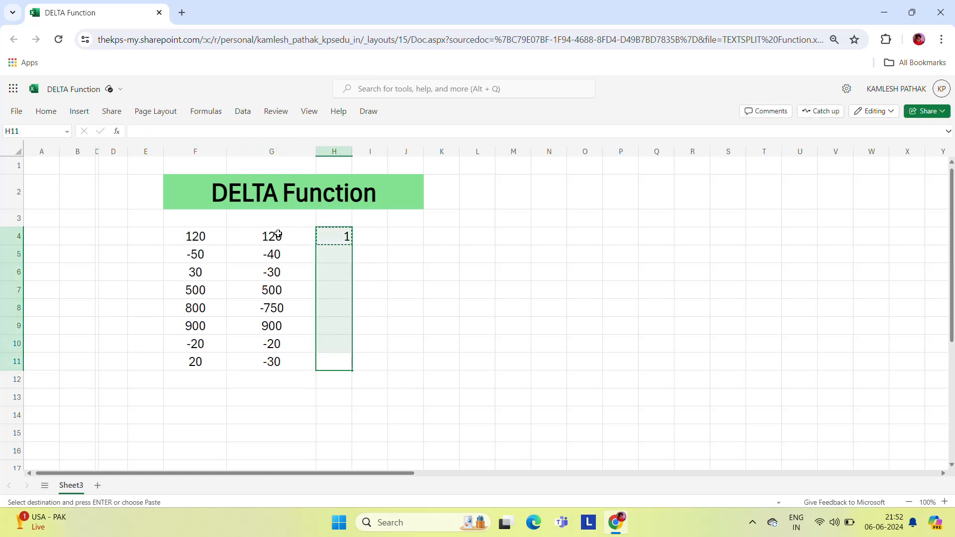
key("ctrl+v")
key("Up")
key("Up")
key("Up")
key("Up")
key("Up")
key("Up")
key("Up")
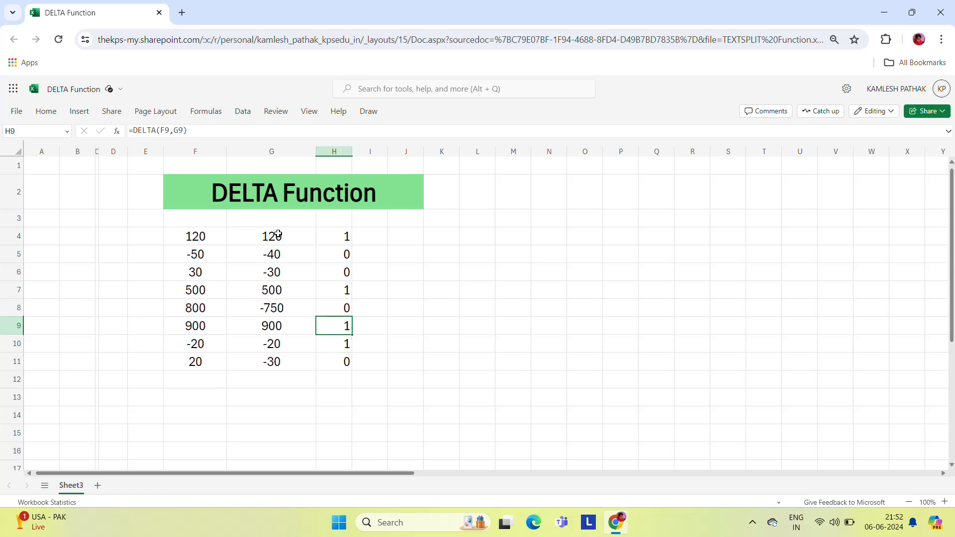
Step: Center the numbers and DELTA results horizontally in the range F4:H11
key("ctrl+Left")
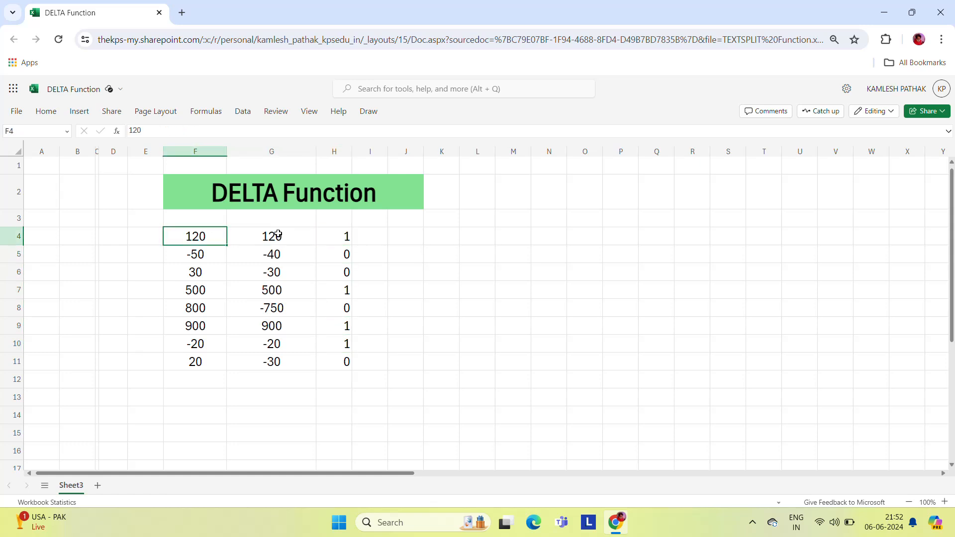
key("ctrl+shift+Down")
key("ctrl+shift+Right")
left_click(47, 113)
left_click(368, 163)
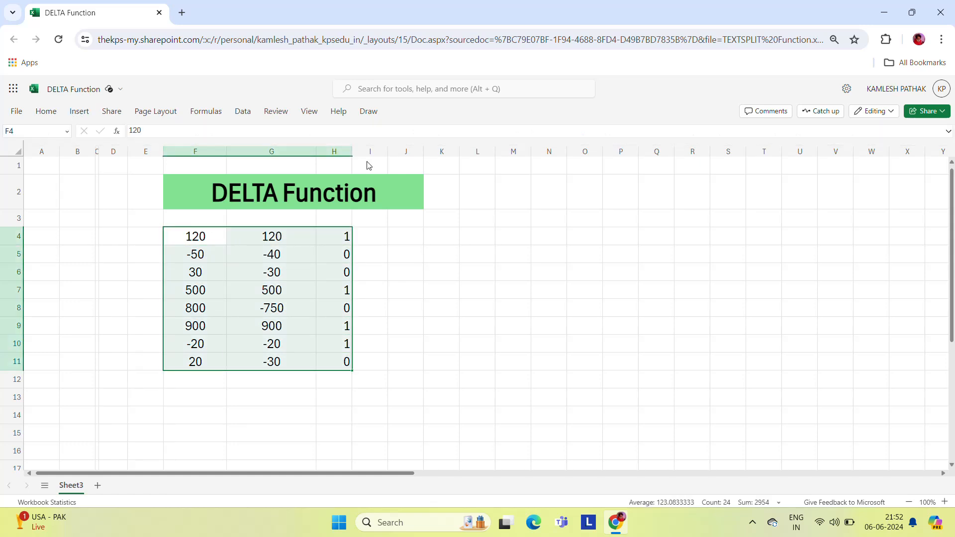
left_click(47, 112)
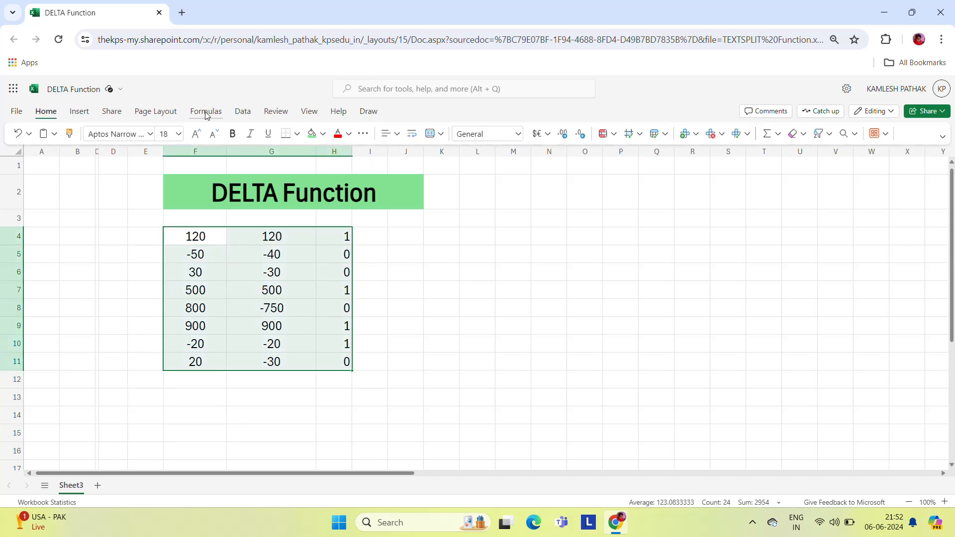
left_click(395, 133)
left_click(409, 171)
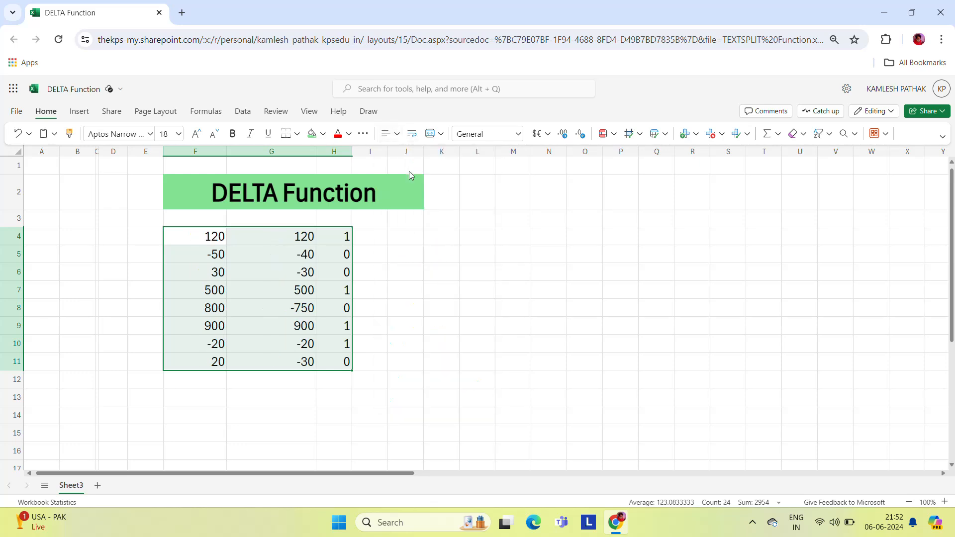
left_click(396, 135)
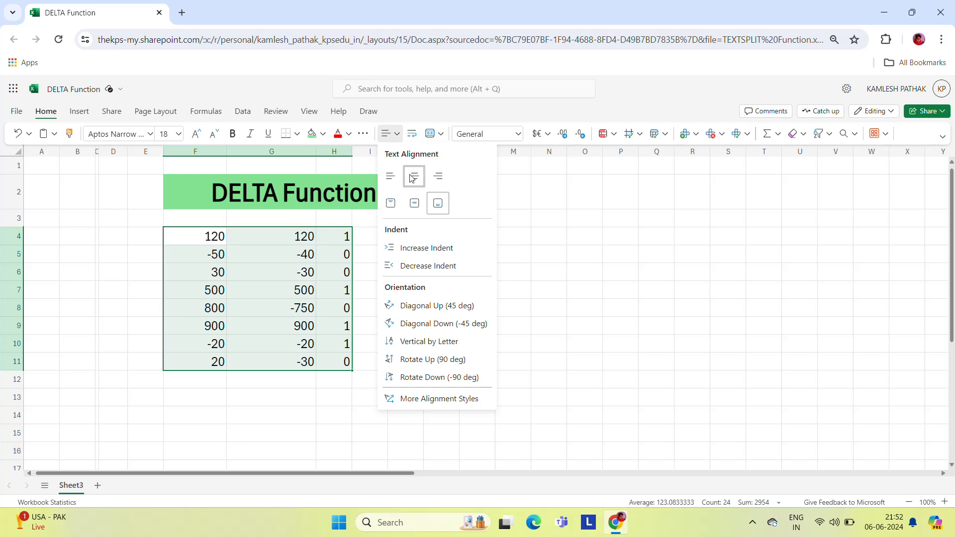
left_click(413, 175)
left_click(336, 241)
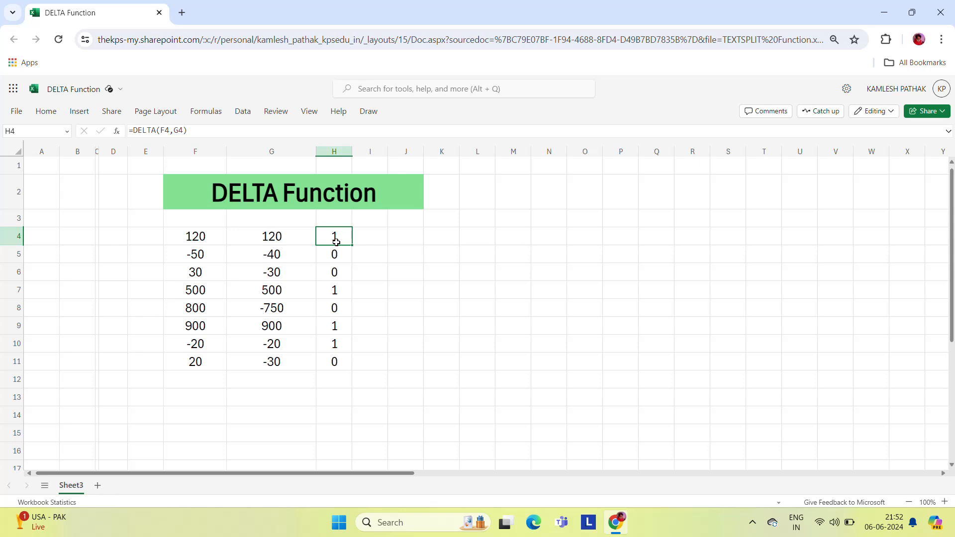
Step: Highlight the matching pair in F4:G4 with the green fill used for the title
left_click(215, 237)
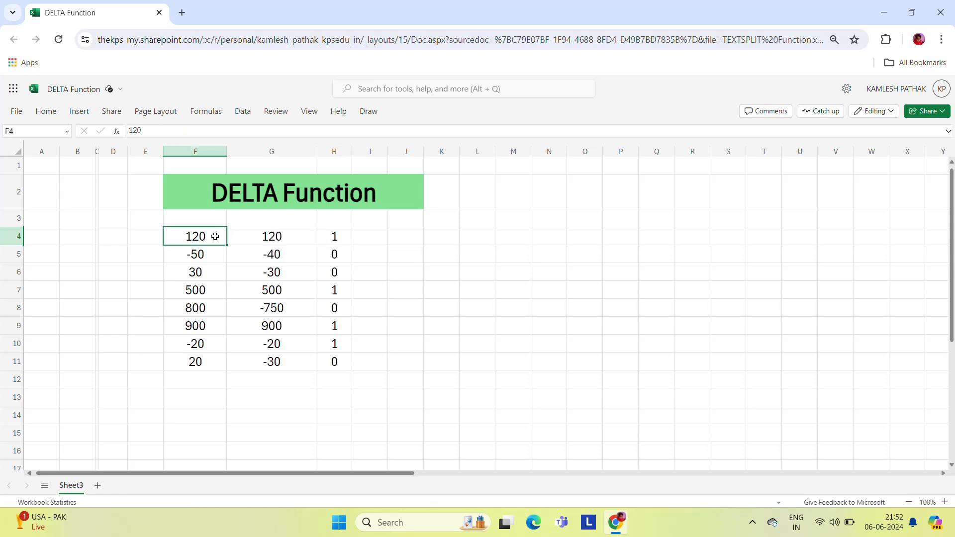
key("shift+Right")
left_click(46, 111)
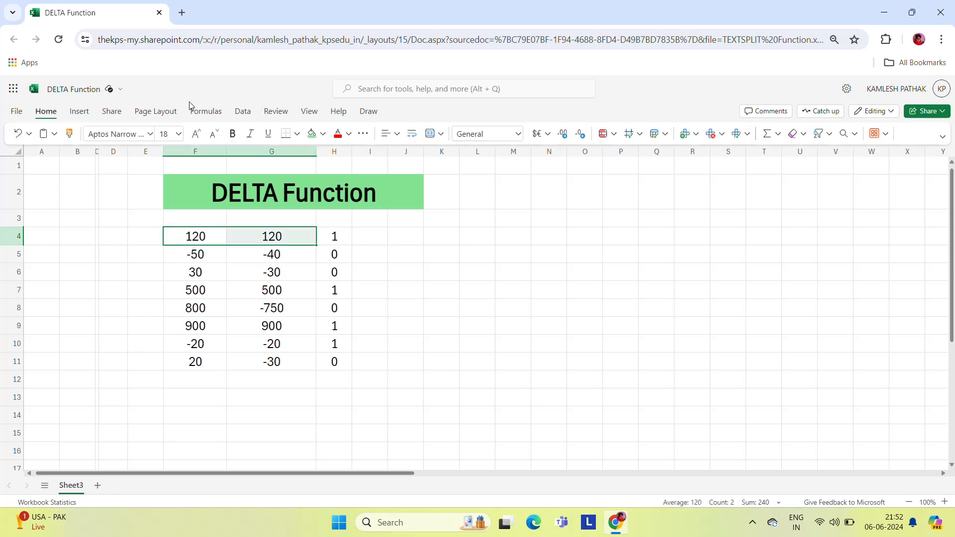
left_click(315, 133)
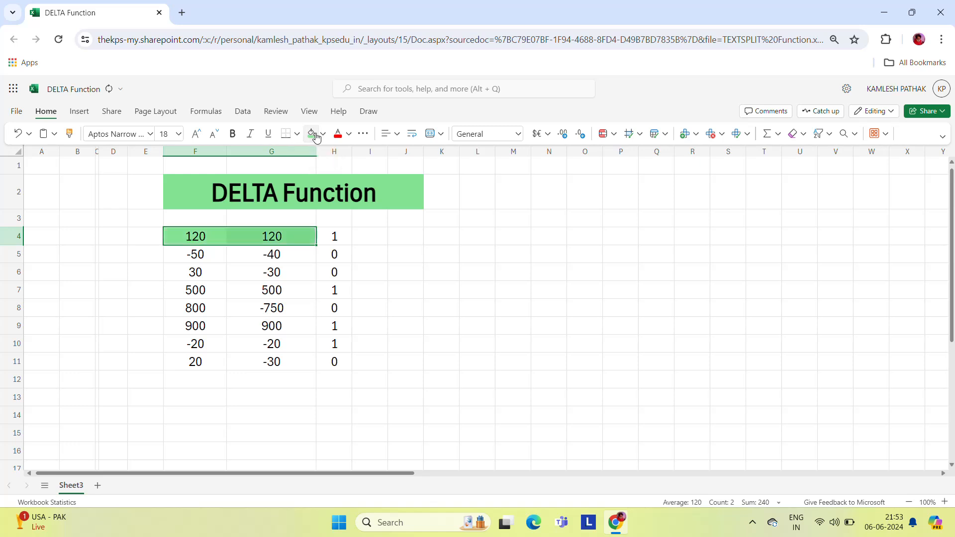
left_click(339, 235)
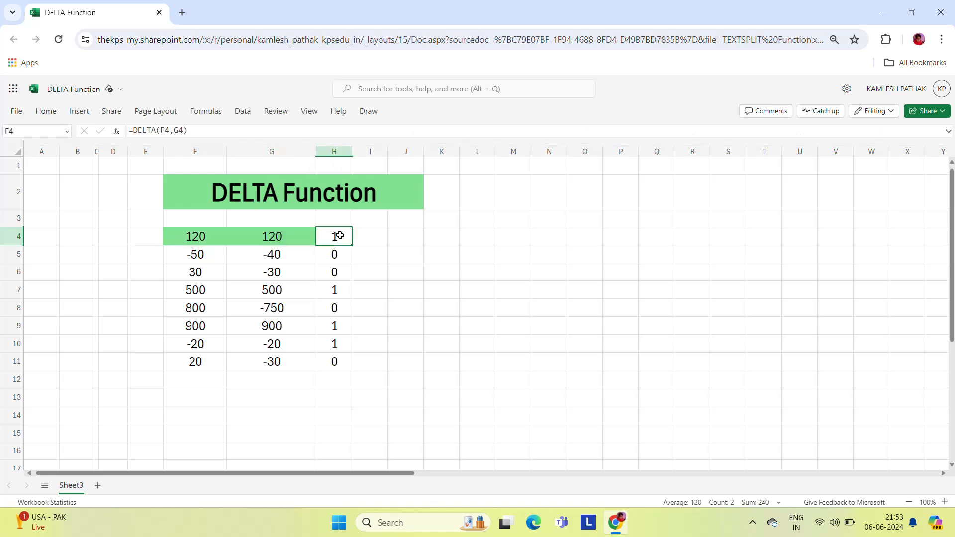
Step: Apply the same green fill to the matching pair and its result in F7:H7
left_click(202, 291)
key("shift+Right")
key("shift+Right")
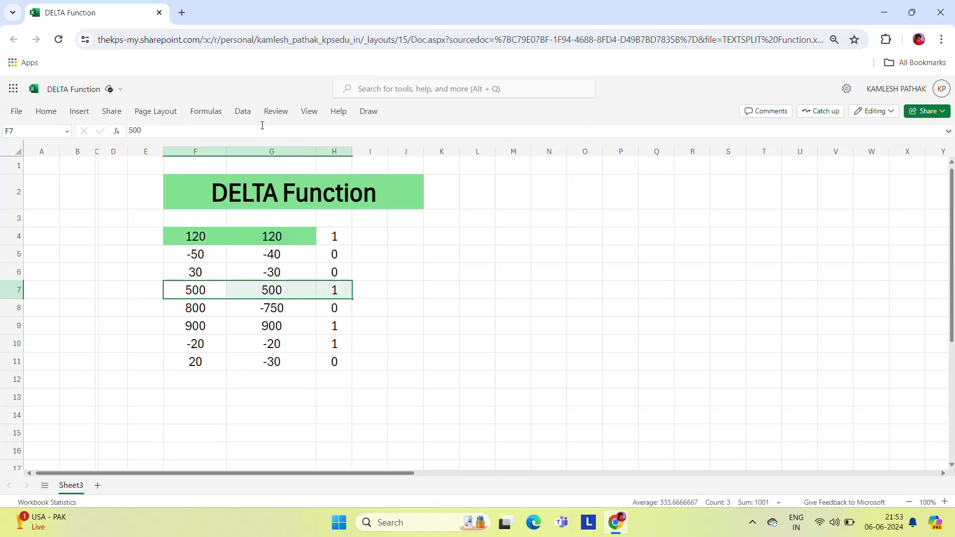
scroll(262, 118, "up", 1)
left_click(312, 133)
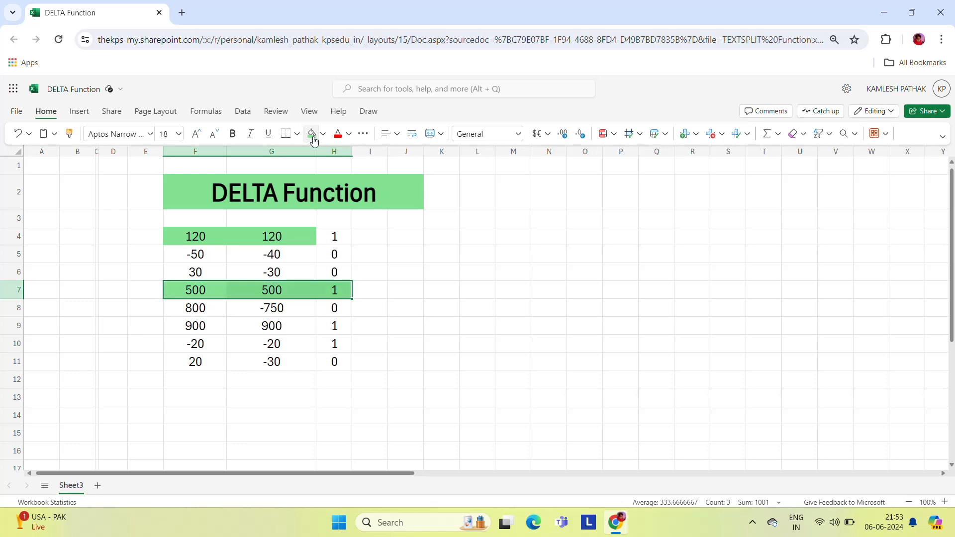
Step: Fill the two matching rows F9:H10 with the same green
key("shift+Down")
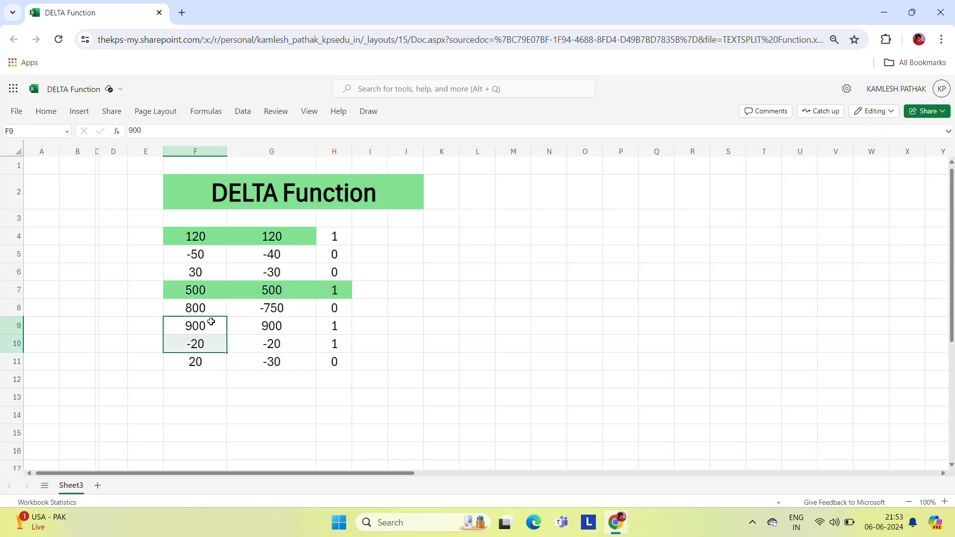
key("shift+Right")
key("shift+Right")
key("ctrl+F1")
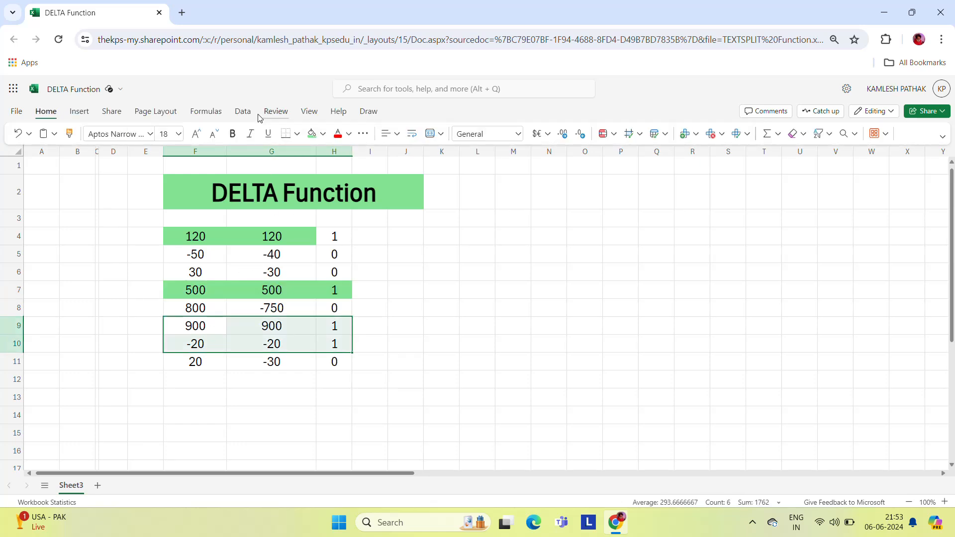
left_click(312, 133)
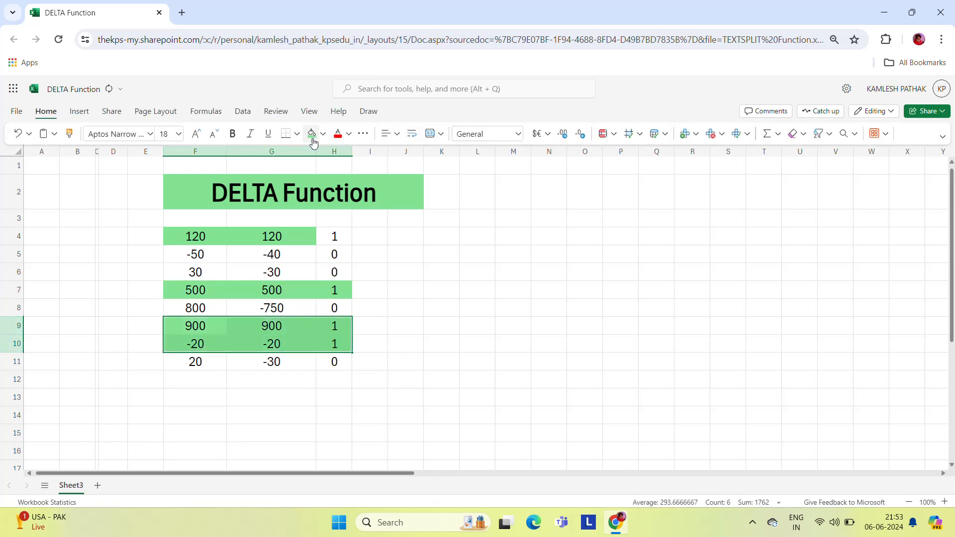
left_click(368, 238)
key("ctrl+F1")
Step: Compare the number pairs in rows 4 and 5 with their DELTA formulas in column H
left_click(184, 261)
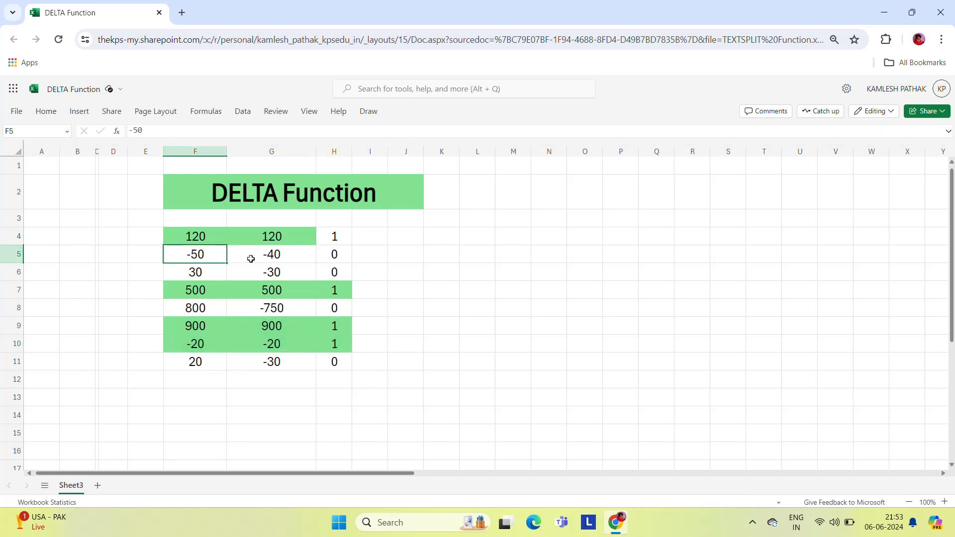
left_click(255, 257)
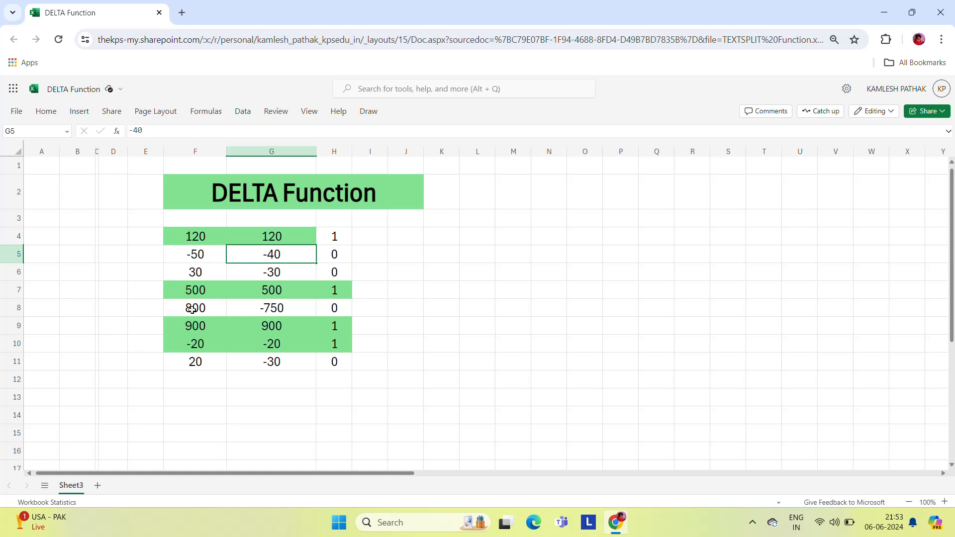
left_click(354, 243)
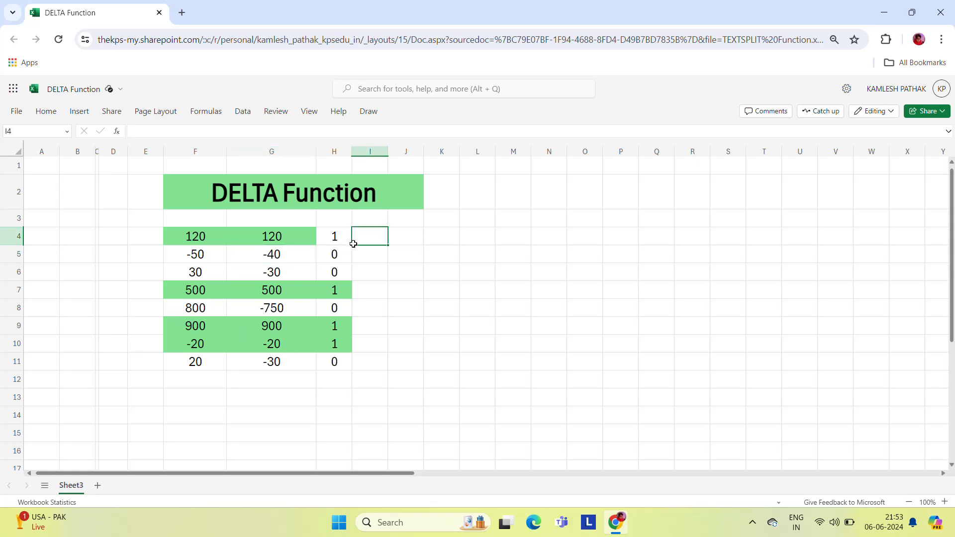
left_click(335, 235)
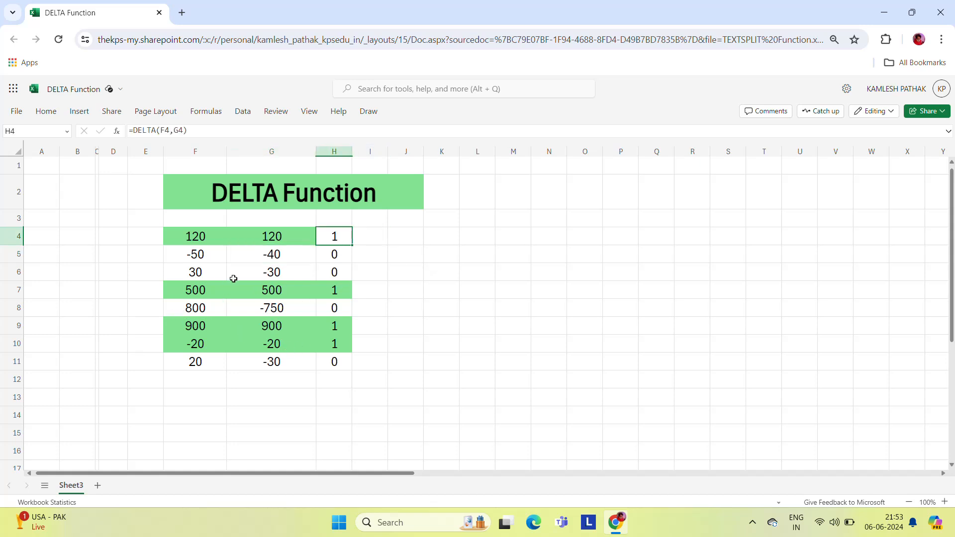
left_click(201, 239)
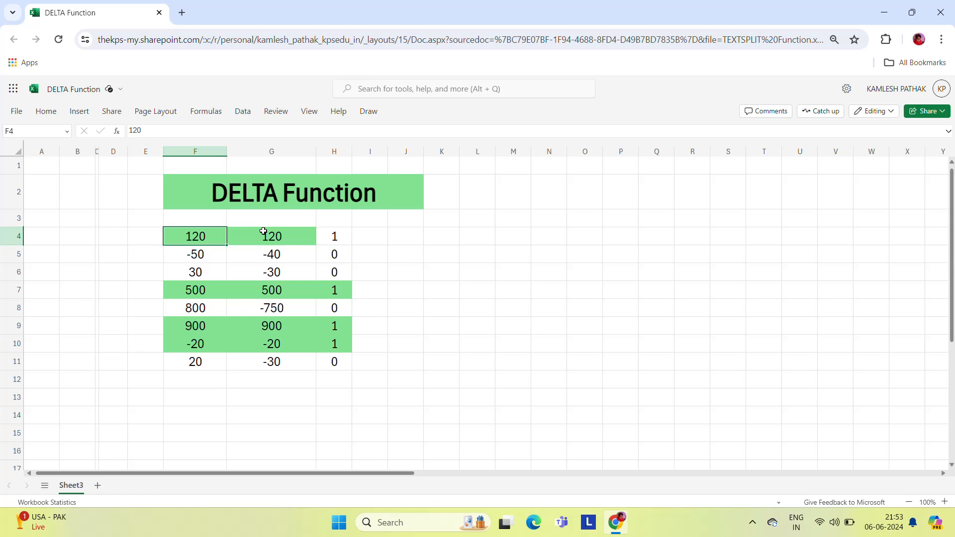
left_click(204, 255)
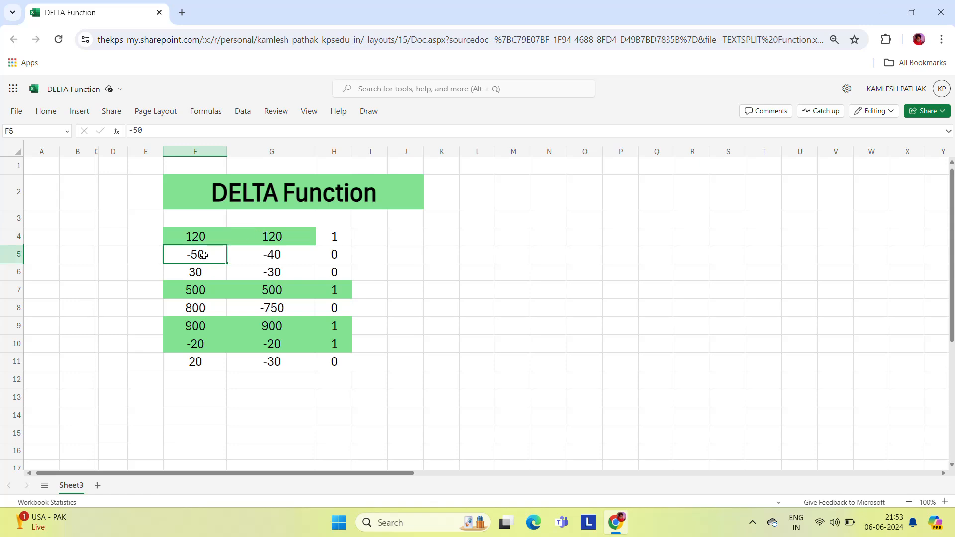
left_click(328, 257)
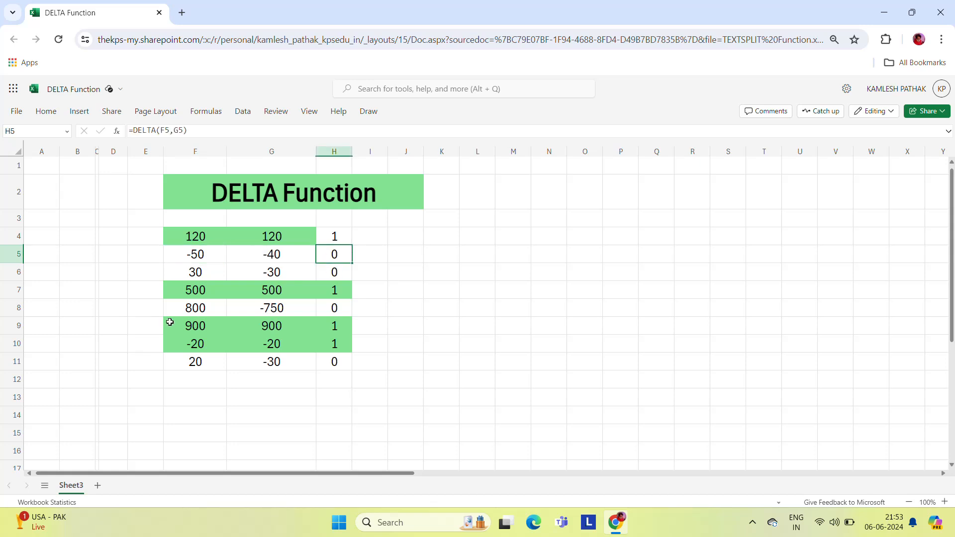
Step: Copy the value -50 from F5 into G5 so that both numbers in the row match
left_click(259, 364)
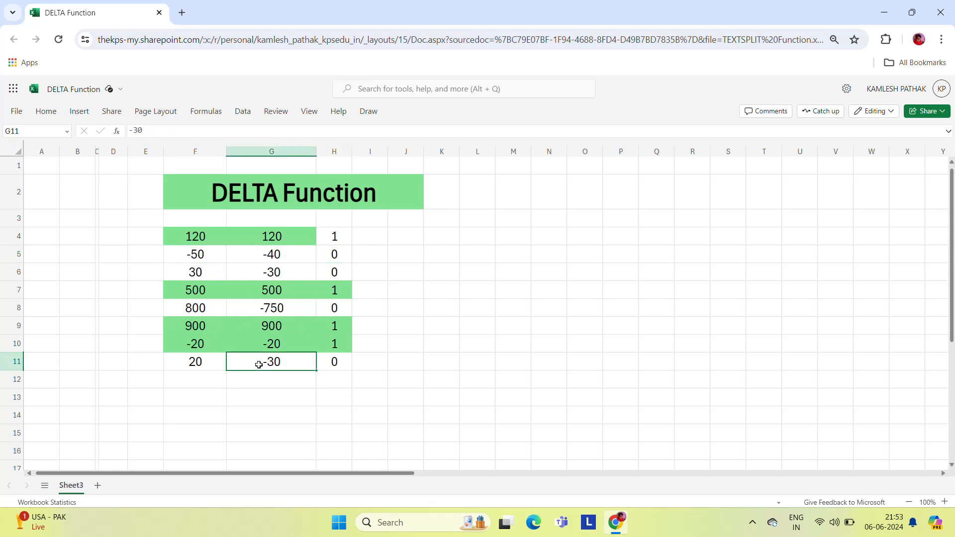
key("Left")
key("Up")
key("Up")
key("Up")
key("Up")
key("Up")
key("Up")
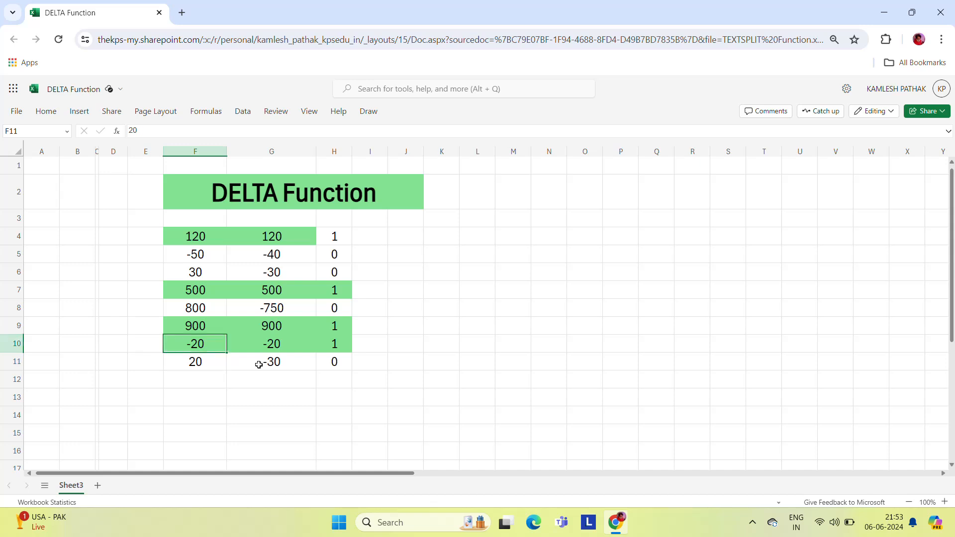
key("ctrl+c")
key("Right")
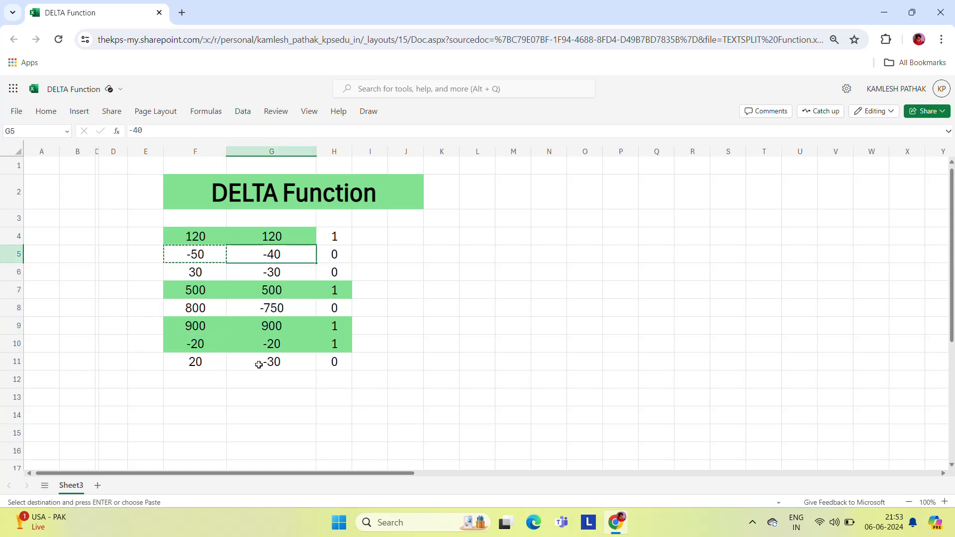
key("ctrl+v")
key("Escape")
key("Left")
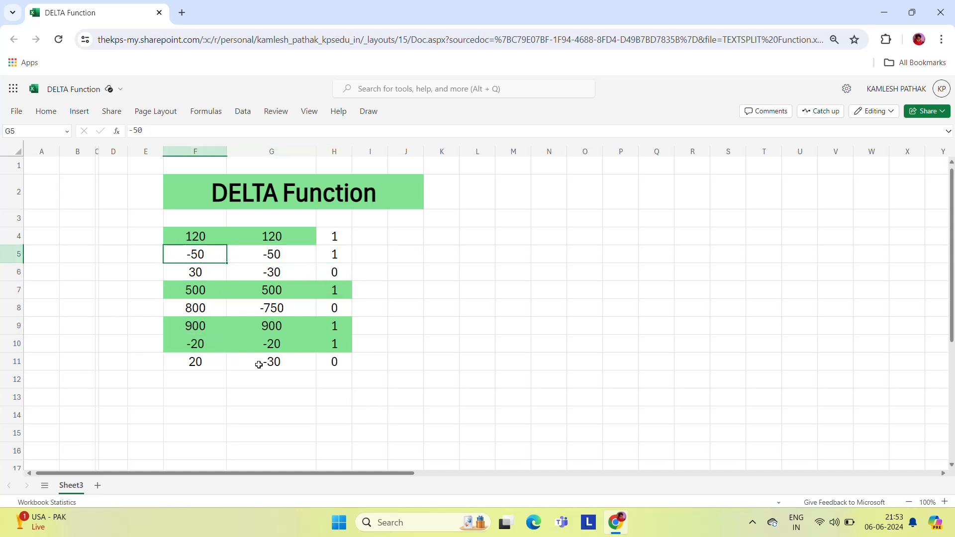
Step: Highlight the matching pair in F5:G5 with the same green fill
key("shift+Right")
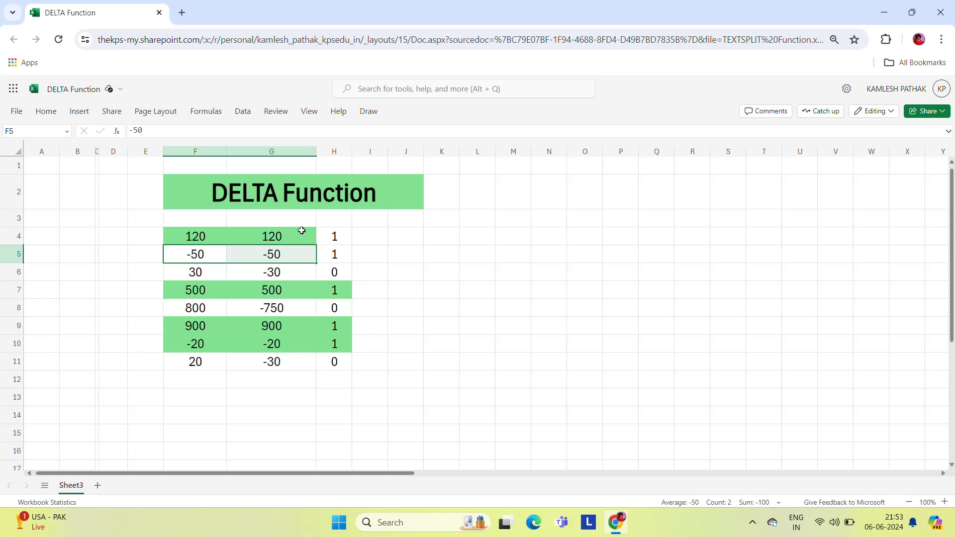
key("alt+h")
left_click(312, 133)
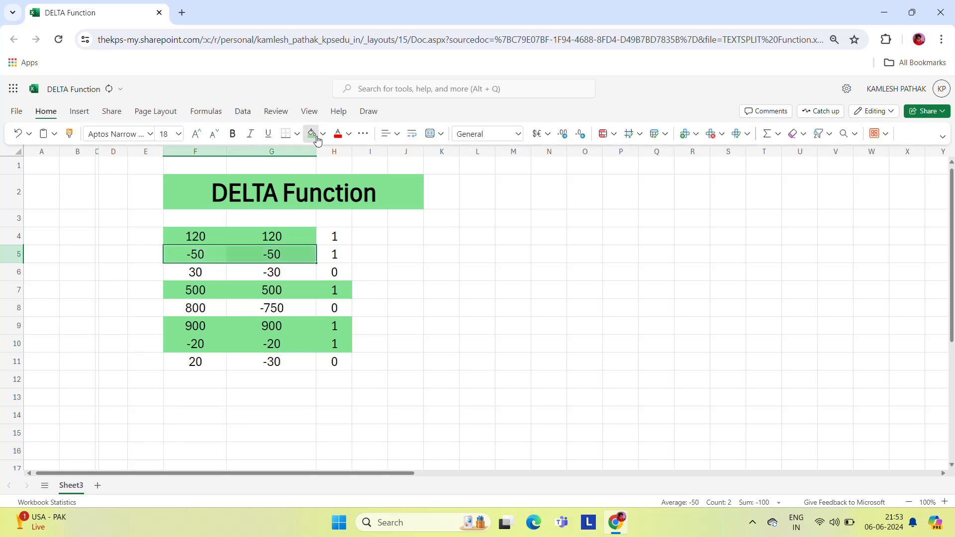
left_click(361, 241)
key("Left")
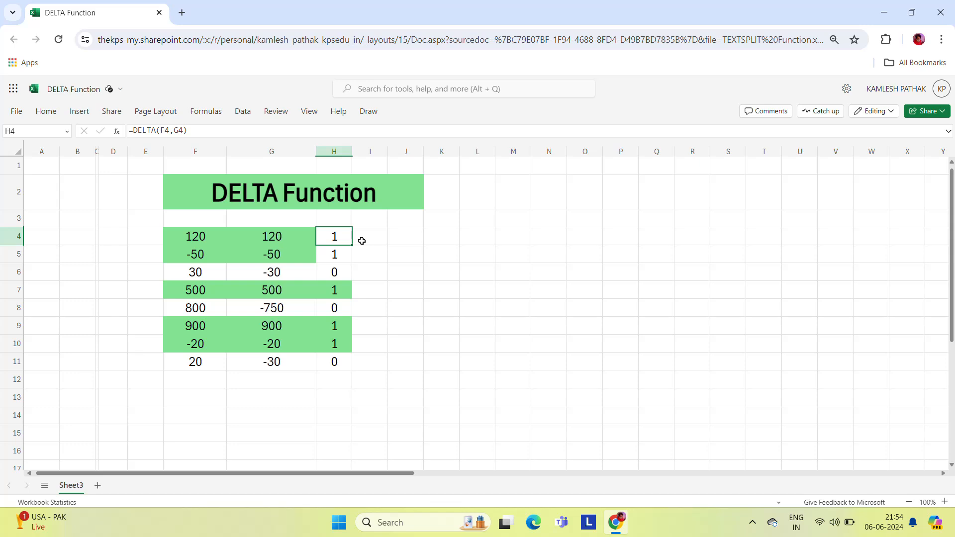
left_click(237, 259)
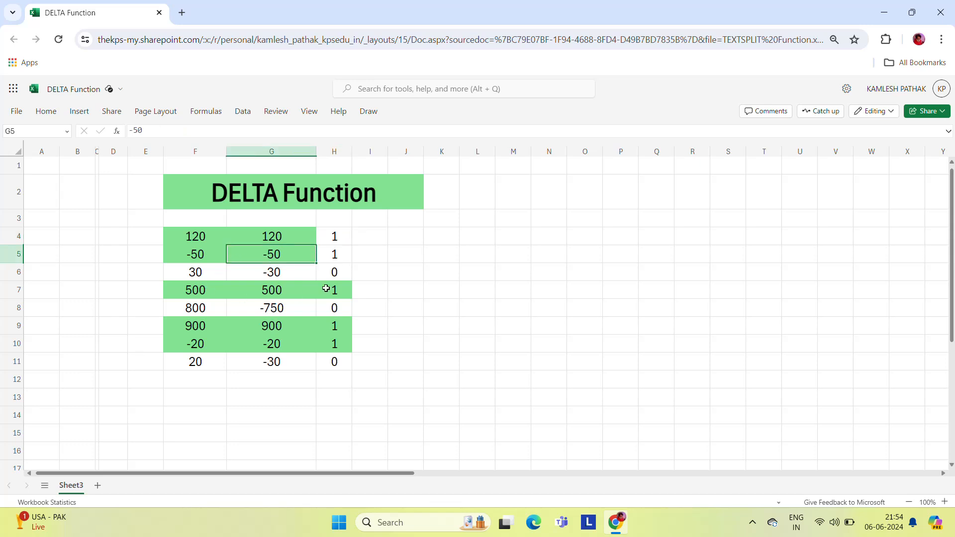
left_click(320, 272)
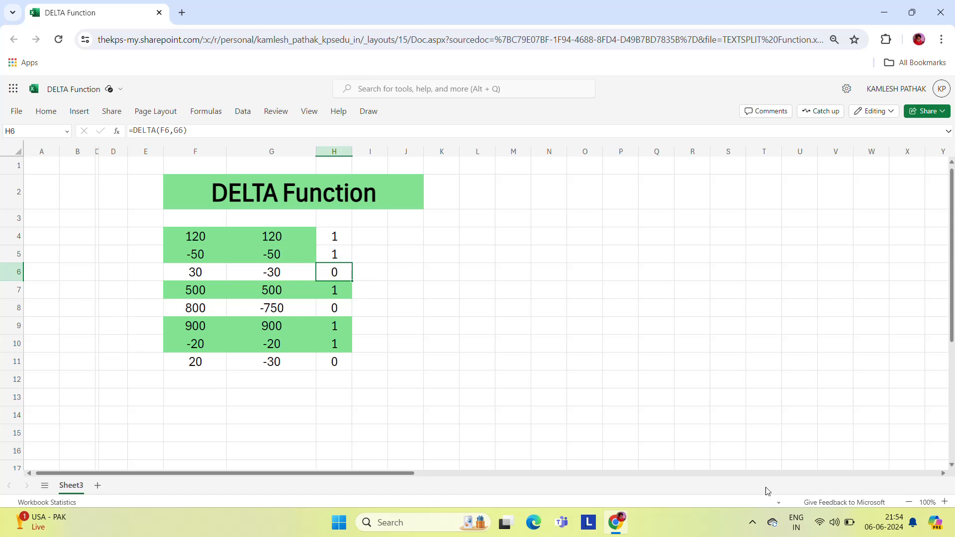
left_click(752, 522)
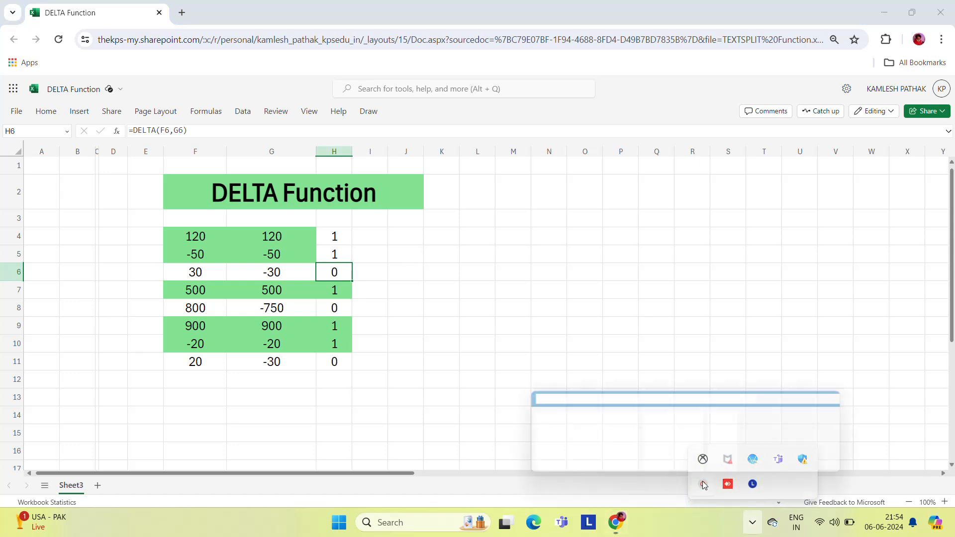